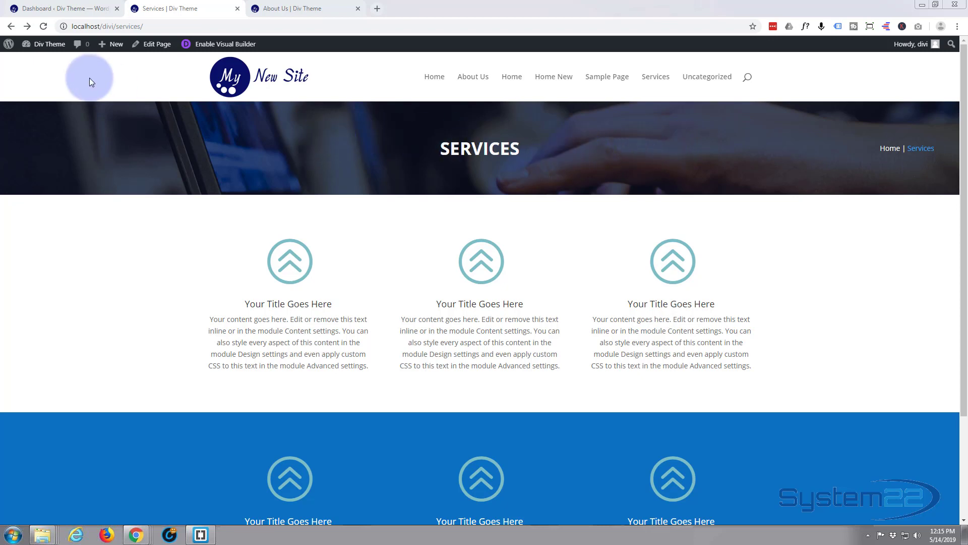
Step: Switch to the About Us page and open it in the Visual Builder
{"action": "left_click", "coordinate": [305, 10]}
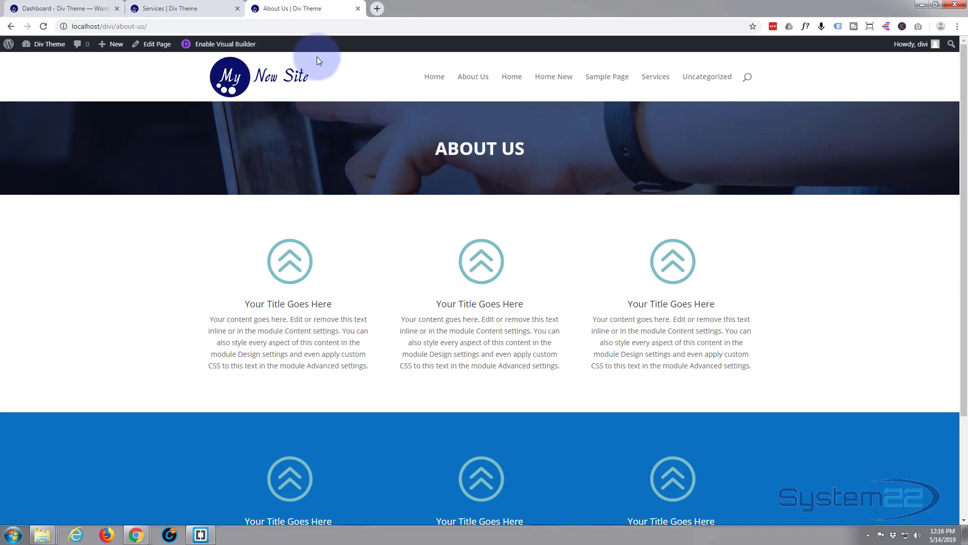
{"action": "left_click", "coordinate": [221, 47]}
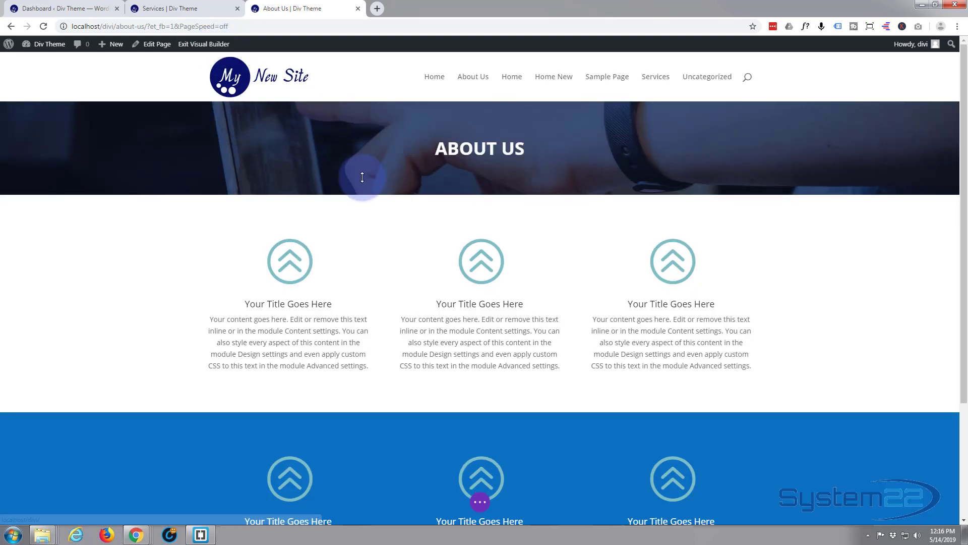
{"action": "mouse_move", "coordinate": [363, 157]}
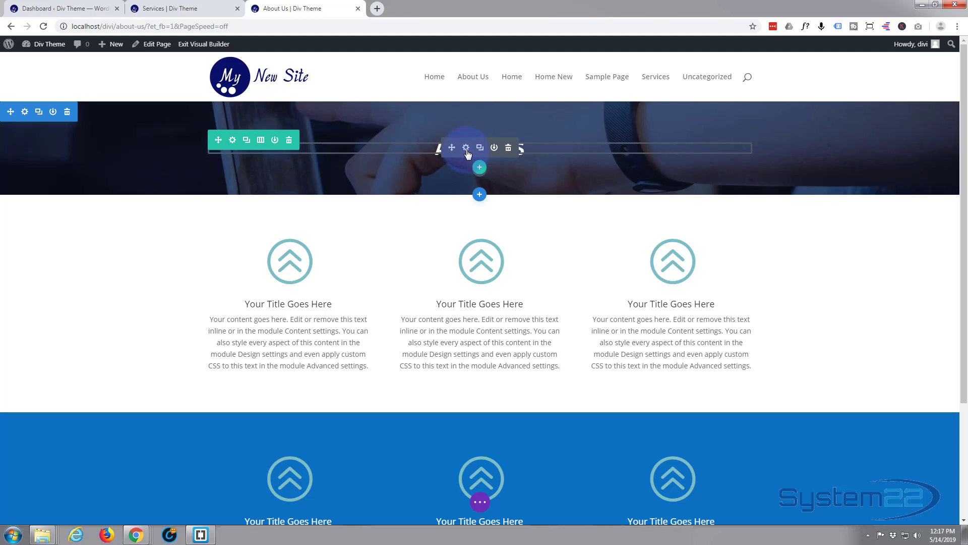
Step: Change the header row to three equal columns and move the ABOUT US title into the middle column
{"action": "left_click", "coordinate": [442, 162]}
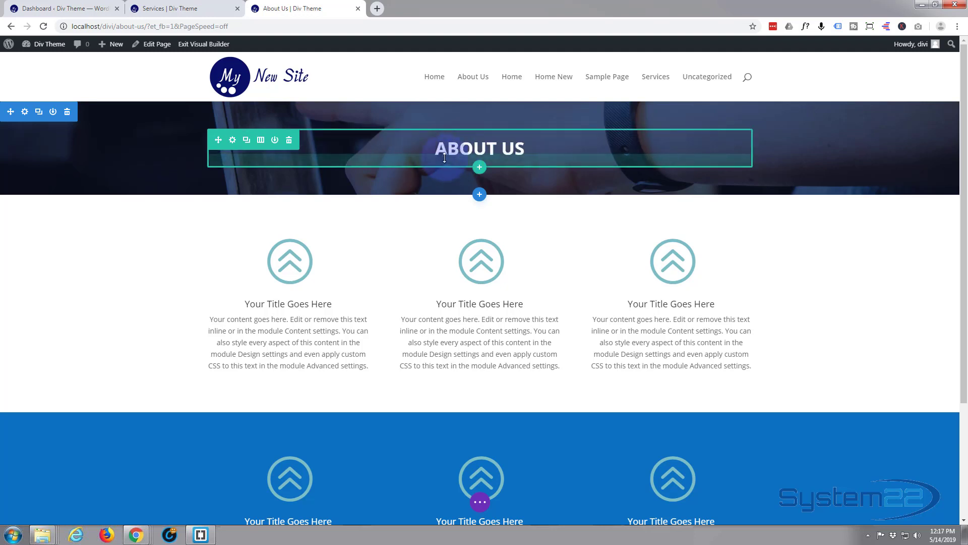
{"action": "left_click_drag", "start_coordinate": [372, 162], "coordinate": [353, 134]}
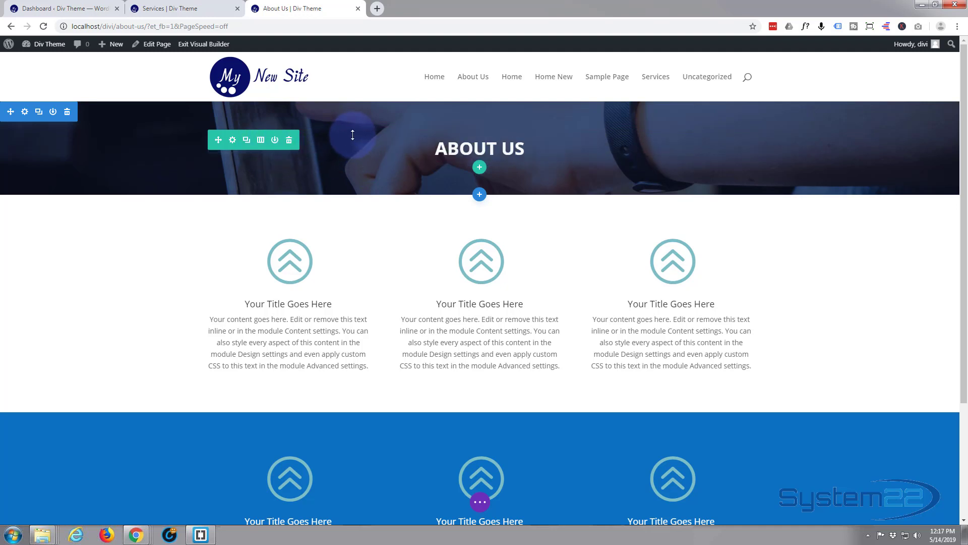
{"action": "left_click", "coordinate": [261, 141]}
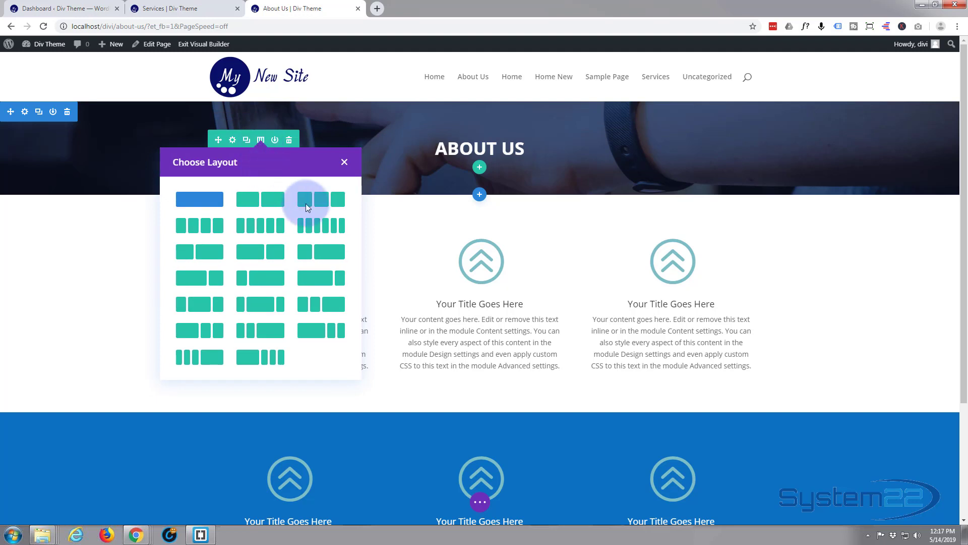
{"action": "left_click", "coordinate": [318, 207]}
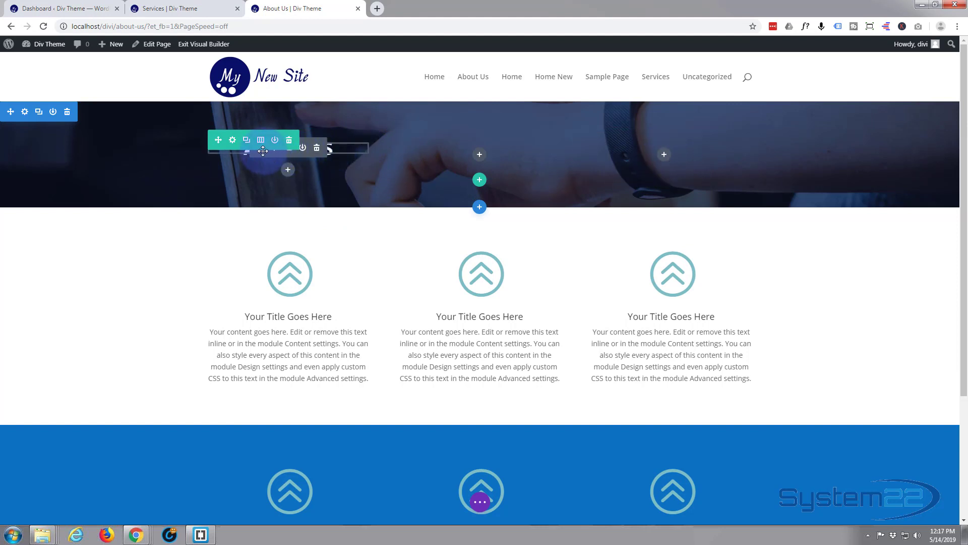
{"action": "left_click_drag", "start_coordinate": [267, 151], "coordinate": [489, 159]}
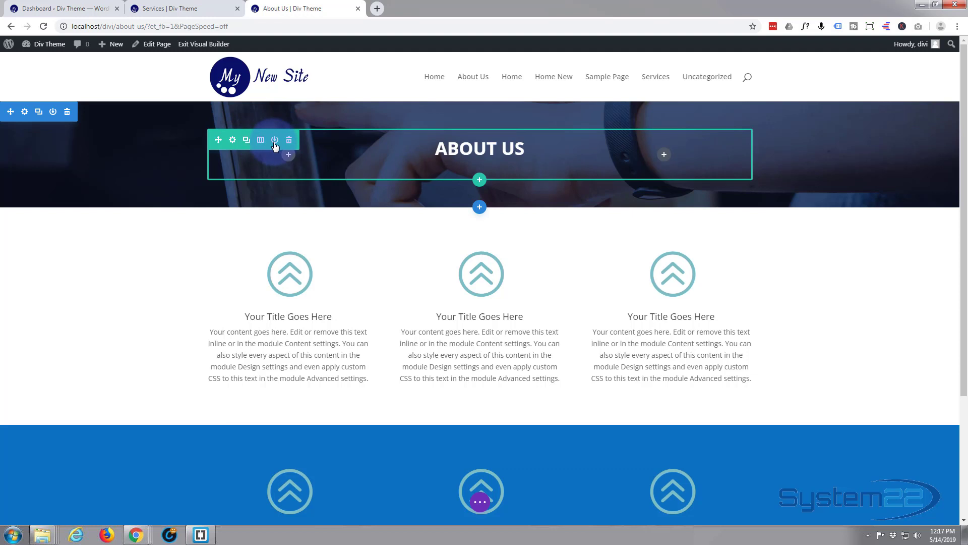
Step: Set the header row's width and max width both to 100% in its sizing options and save the row settings
{"action": "left_click", "coordinate": [233, 142]}
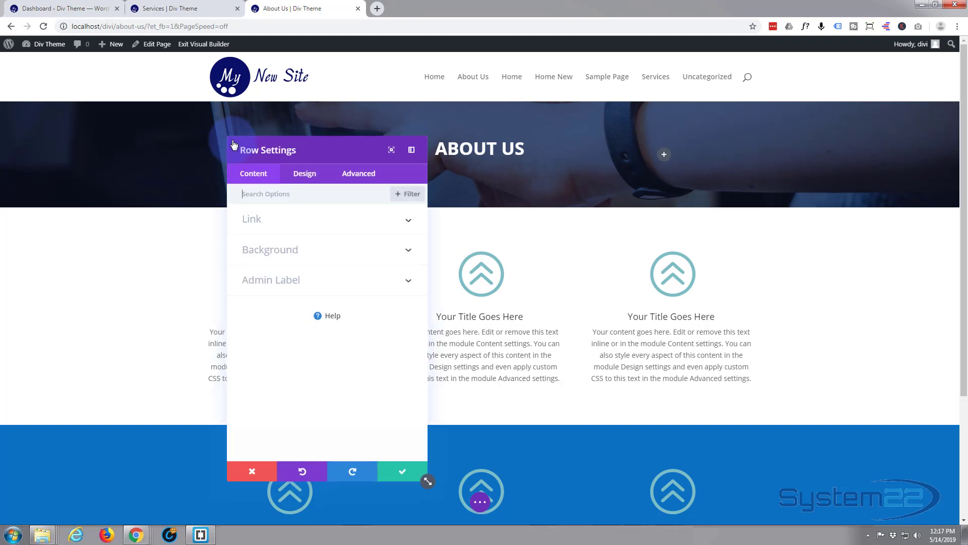
{"action": "left_click", "coordinate": [299, 174]}
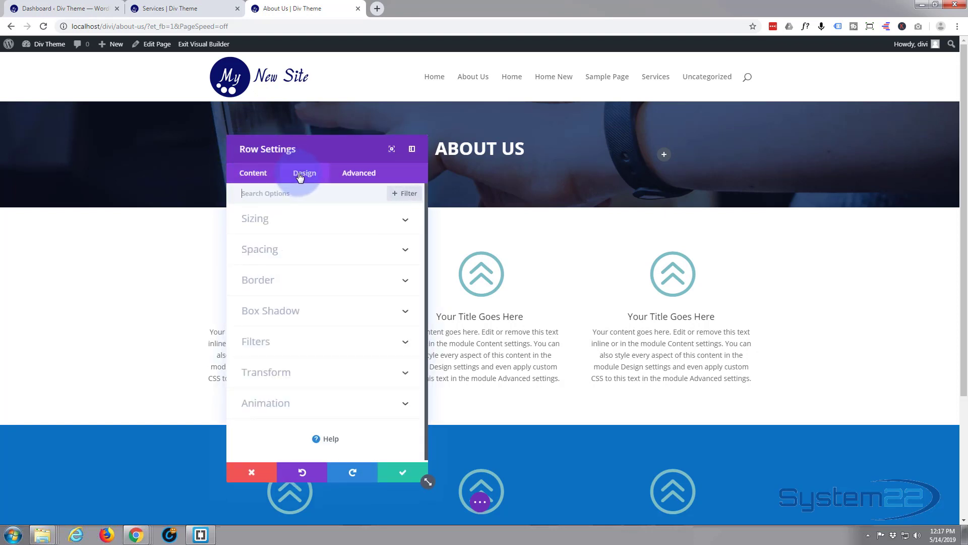
{"action": "left_click", "coordinate": [307, 227]}
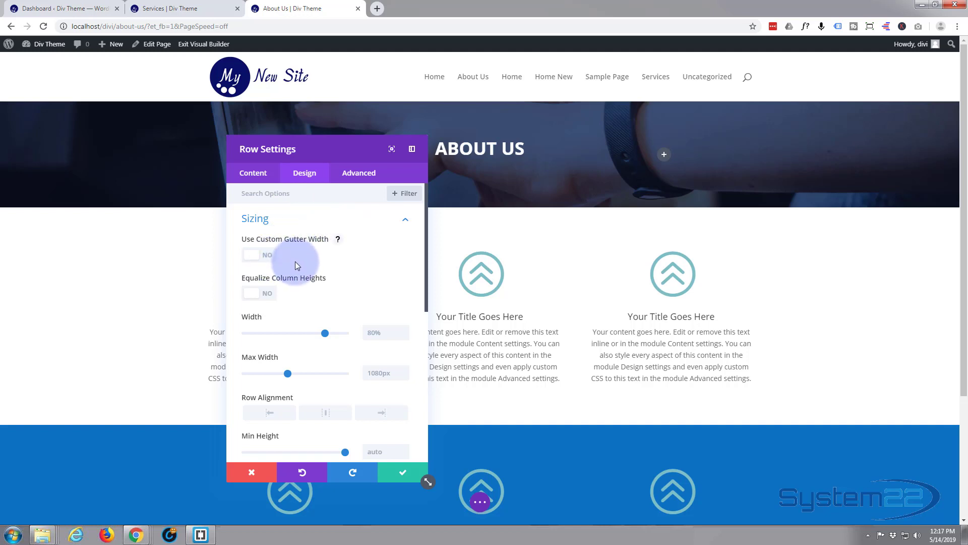
{"action": "scroll", "coordinate": [380, 250], "scroll_direction": "down", "scroll_amount": 2}
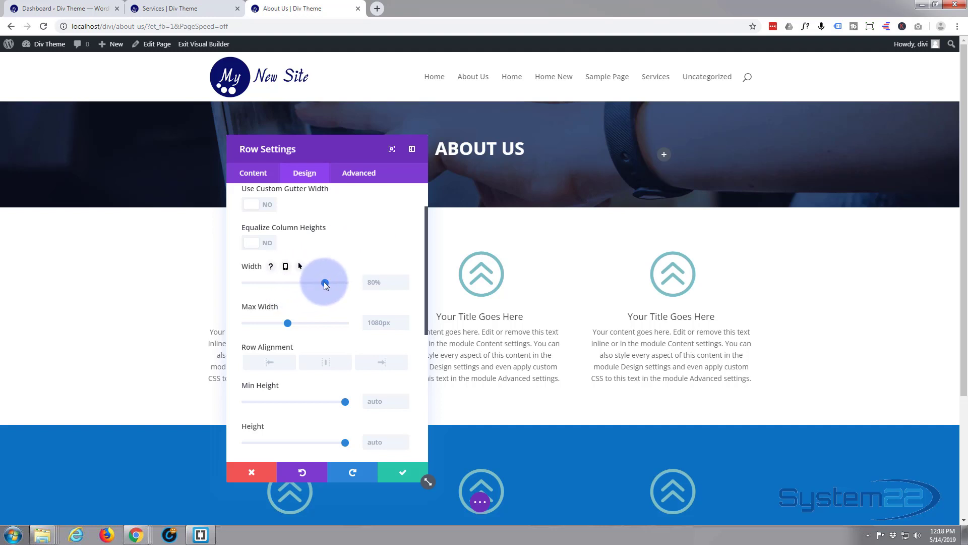
{"action": "left_click_drag", "start_coordinate": [325, 283], "coordinate": [336, 283]}
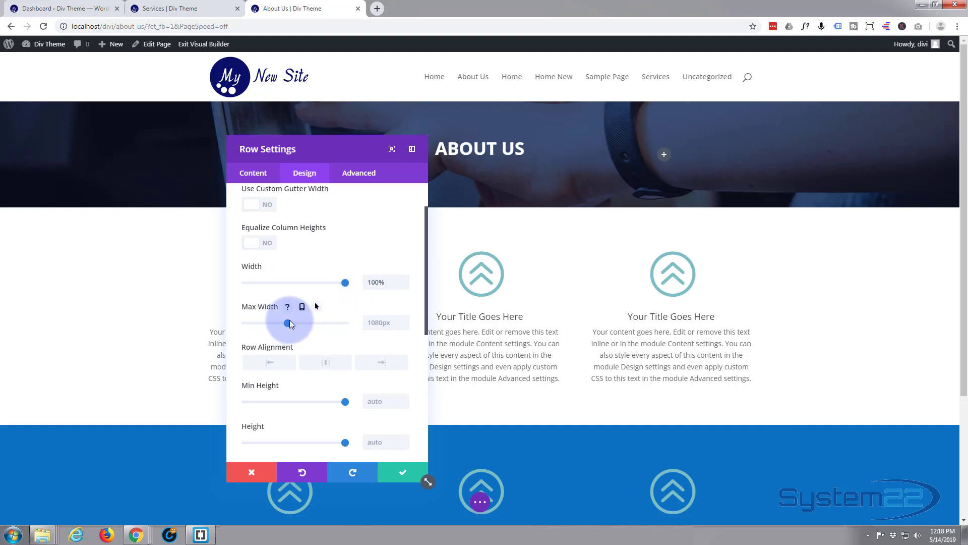
{"action": "left_click_drag", "start_coordinate": [288, 322], "coordinate": [392, 323]}
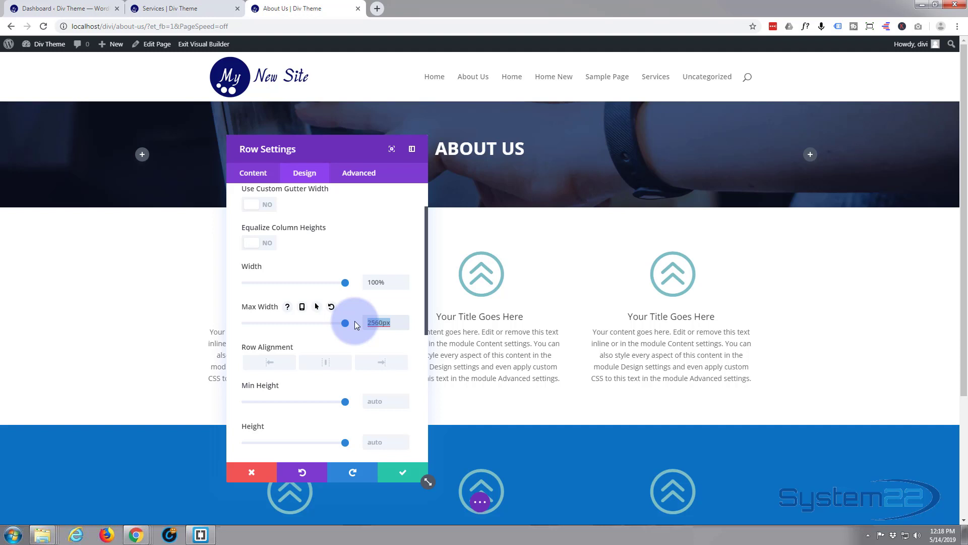
{"action": "type", "text": "100"}
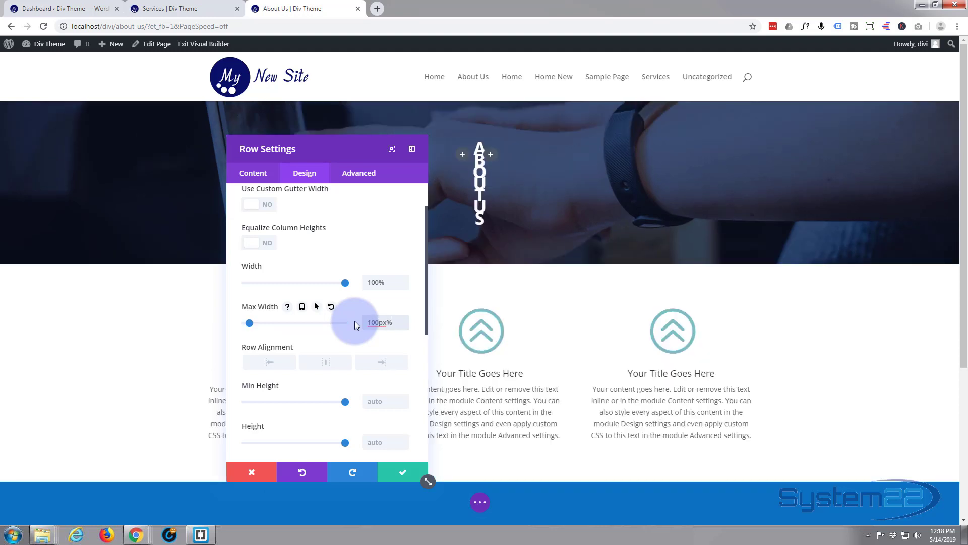
{"action": "type", "text": "%"}
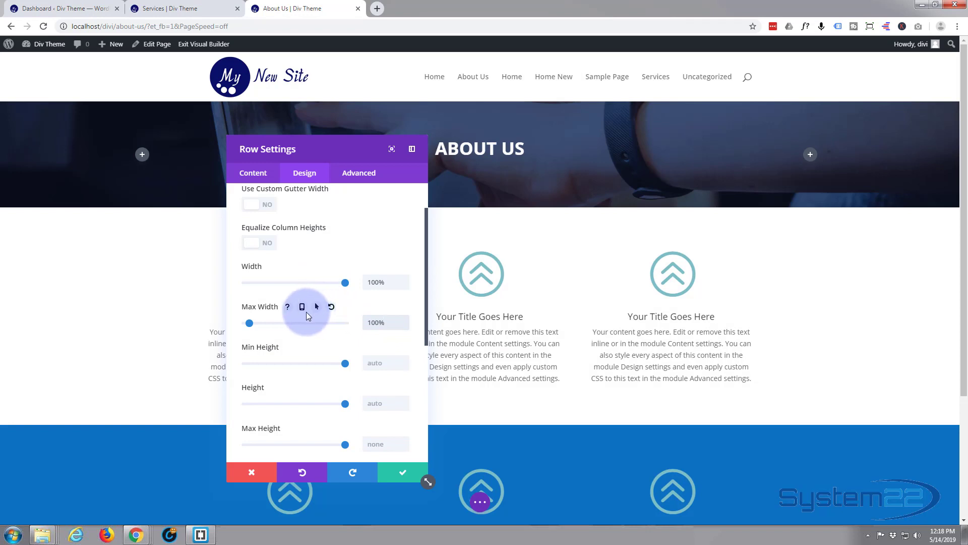
{"action": "left_click", "coordinate": [402, 474]}
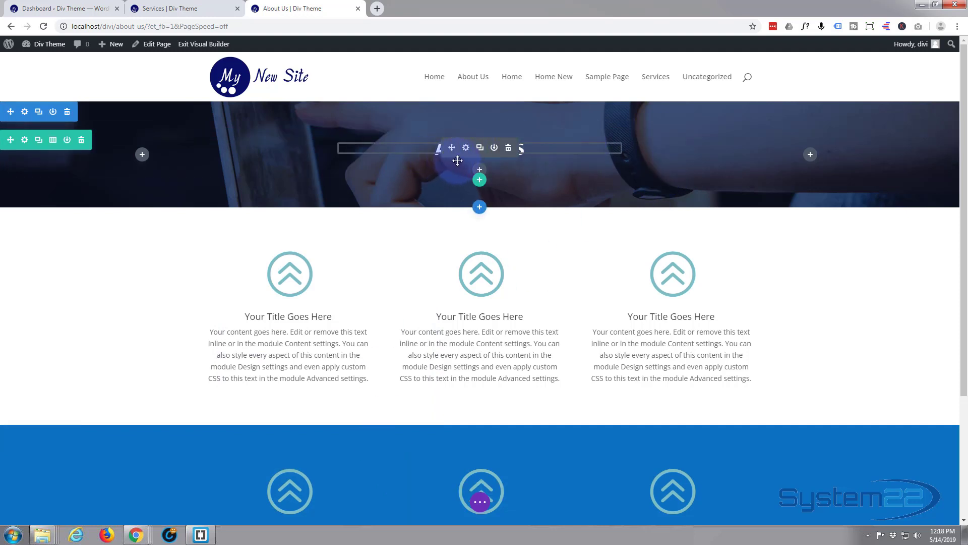
Step: Insert a Text module into the third column of the header row
{"action": "left_click", "coordinate": [810, 156]}
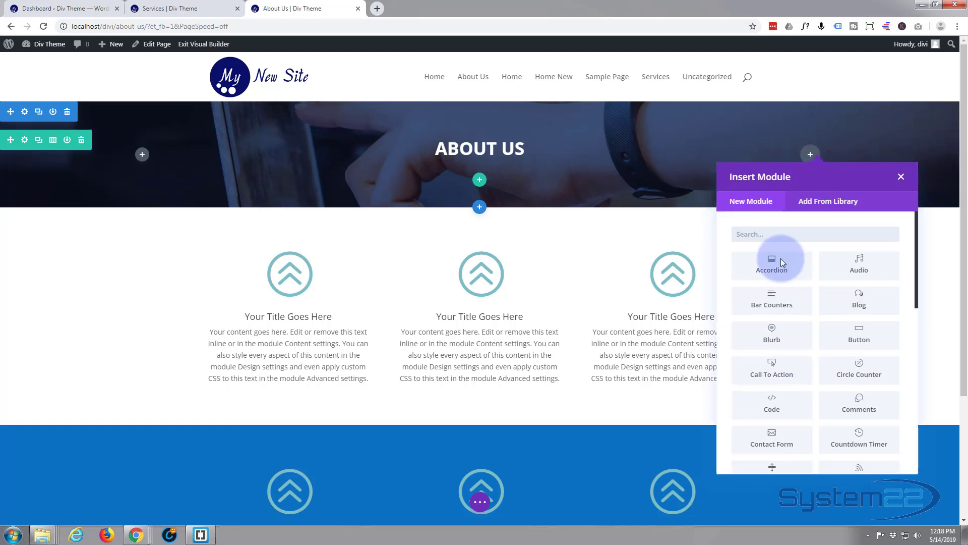
{"action": "scroll", "coordinate": [795, 263], "scroll_direction": "down", "scroll_amount": 5}
{"action": "scroll", "coordinate": [799, 263], "scroll_direction": "down", "scroll_amount": 5}
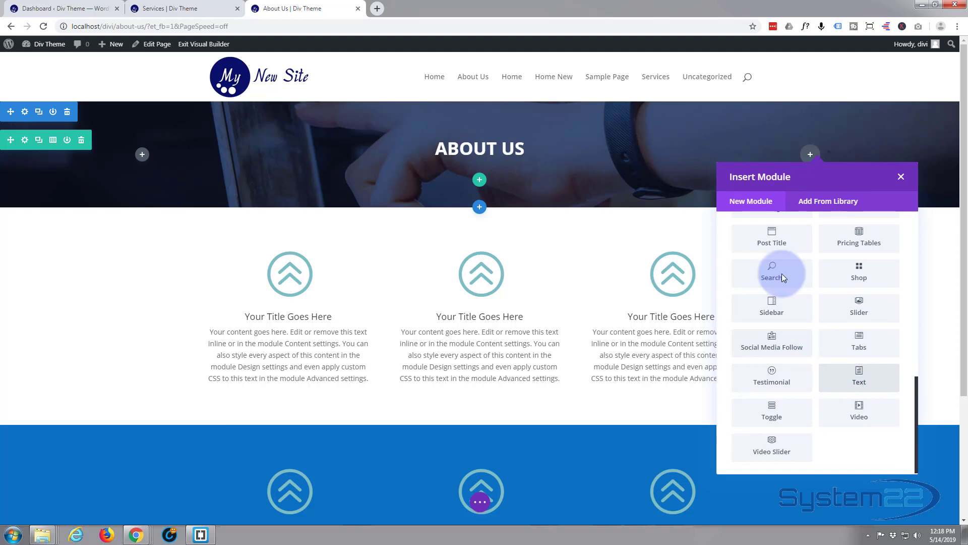
{"action": "left_click", "coordinate": [859, 379]}
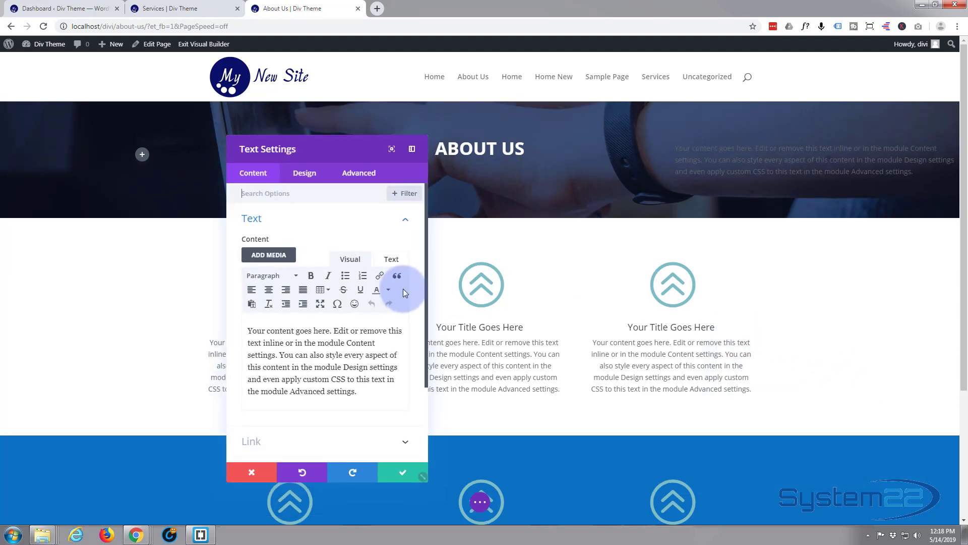
Step: Replace the new text module's placeholder content with the Page Link dynamic content, keeping Page Title as the link text
{"action": "left_click_drag", "start_coordinate": [247, 326], "coordinate": [383, 404]}
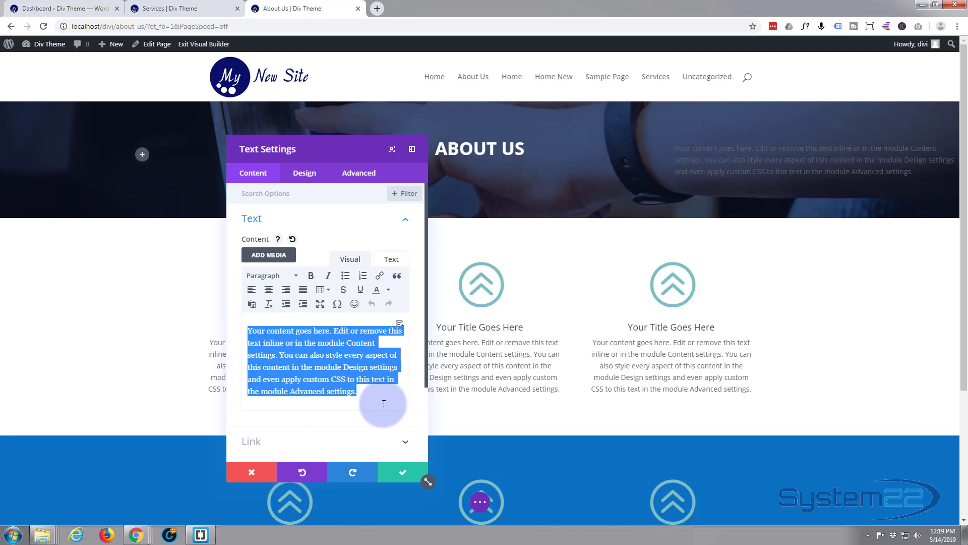
{"action": "key", "text": "BackSpace"}
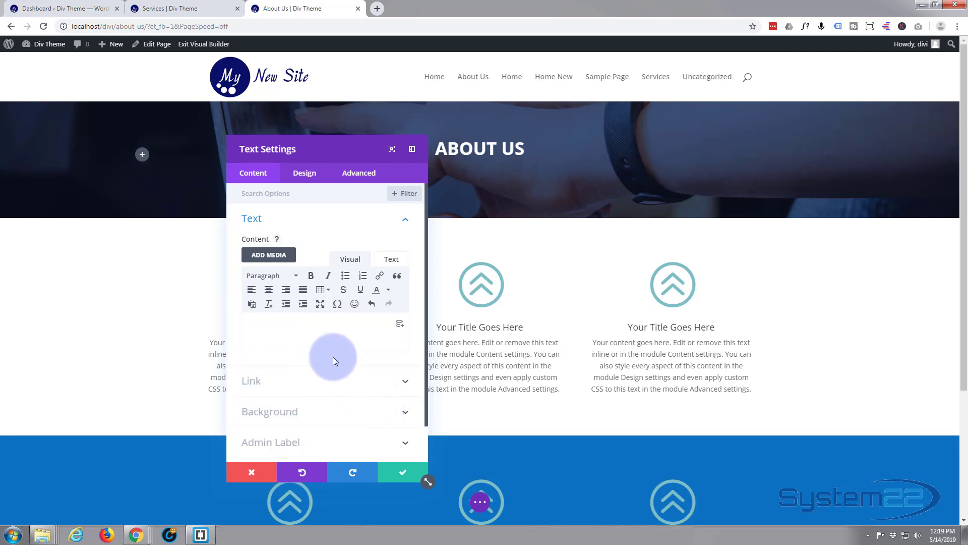
{"action": "left_click", "coordinate": [399, 325]}
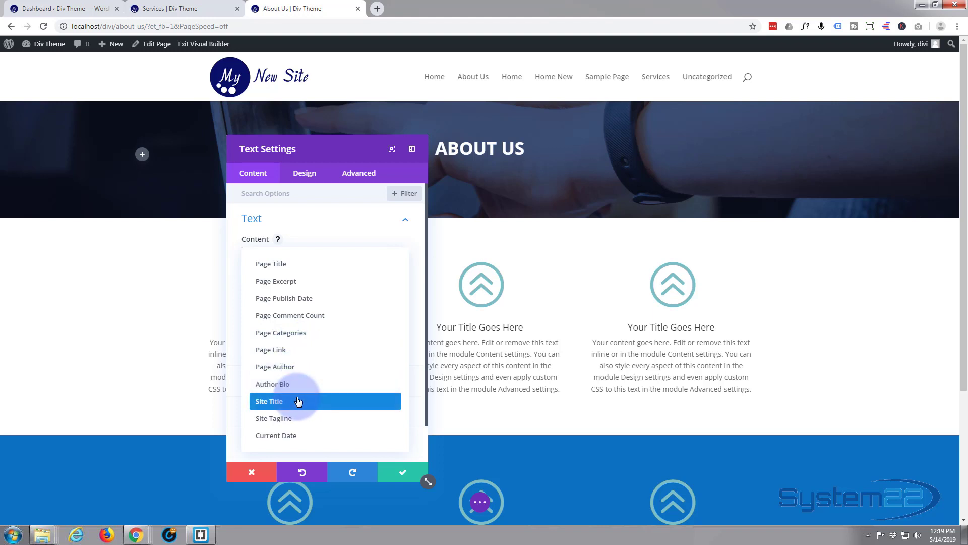
{"action": "left_click", "coordinate": [274, 350]}
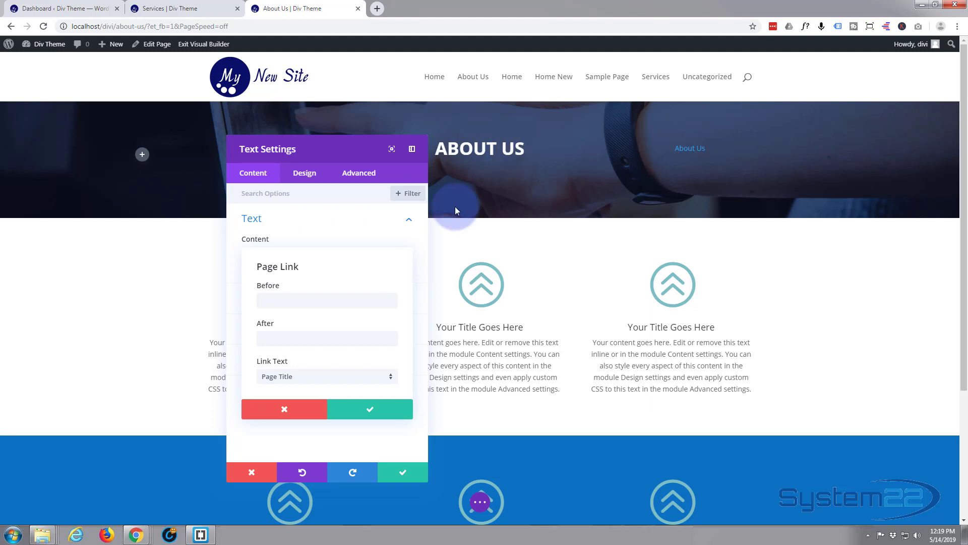
{"action": "left_click", "coordinate": [298, 411]}
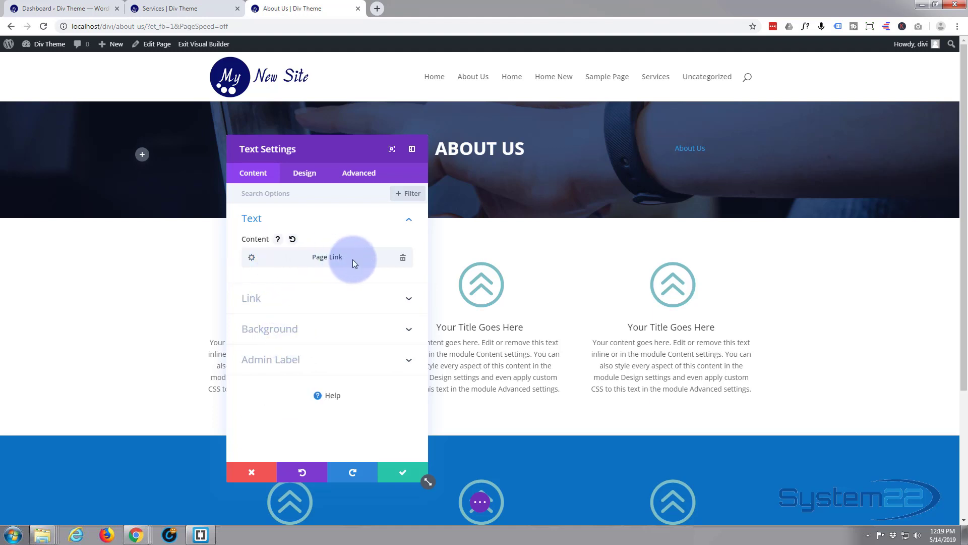
Step: Set the Page Link's Before text to "Home | ", leave After empty, and save the dynamic content
{"action": "left_click", "coordinate": [251, 259]}
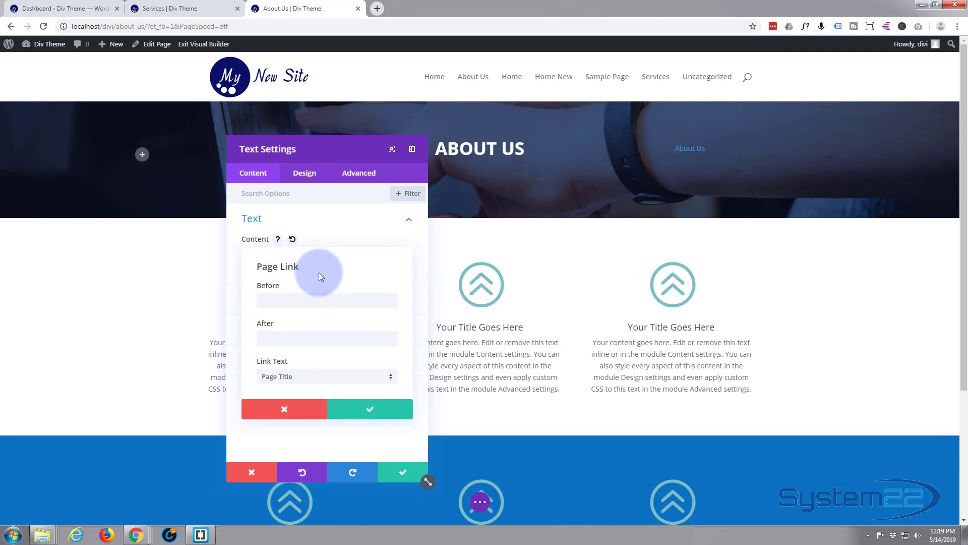
{"action": "left_click", "coordinate": [293, 299]}
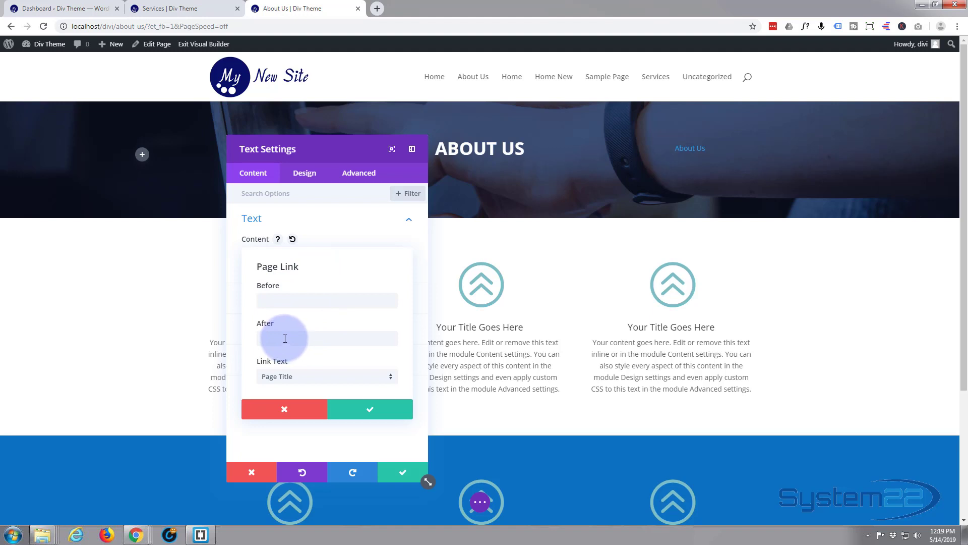
{"action": "left_click", "coordinate": [271, 299]}
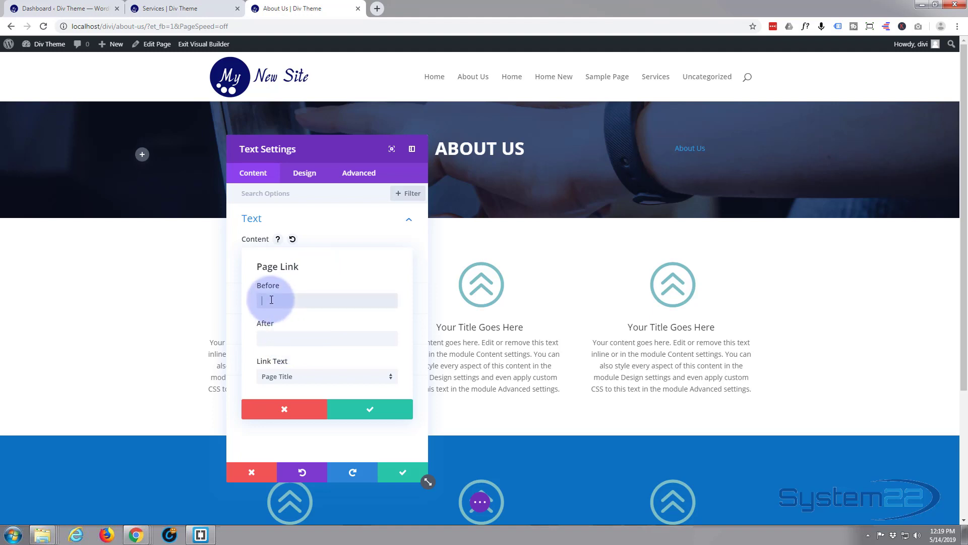
{"action": "type", "text": "Home"}
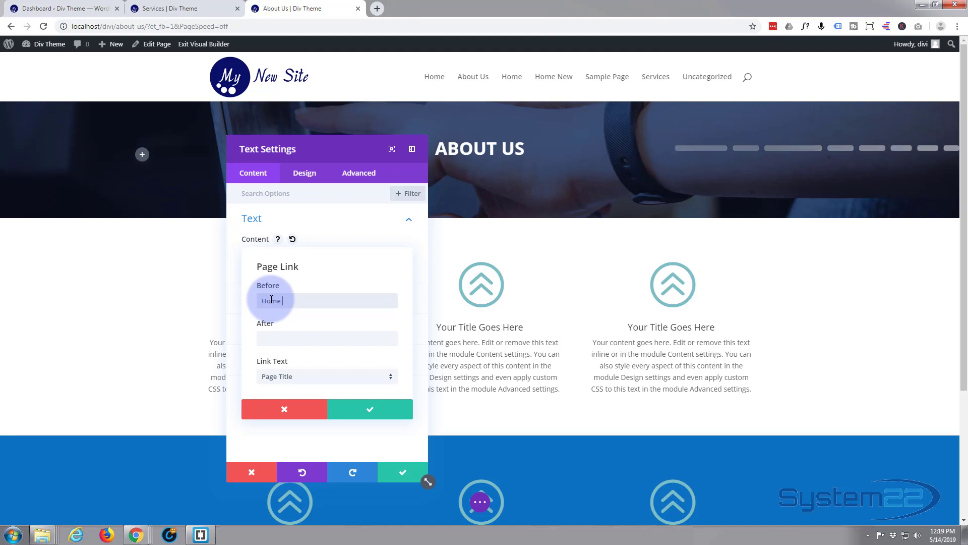
{"action": "type", "text": " |"}
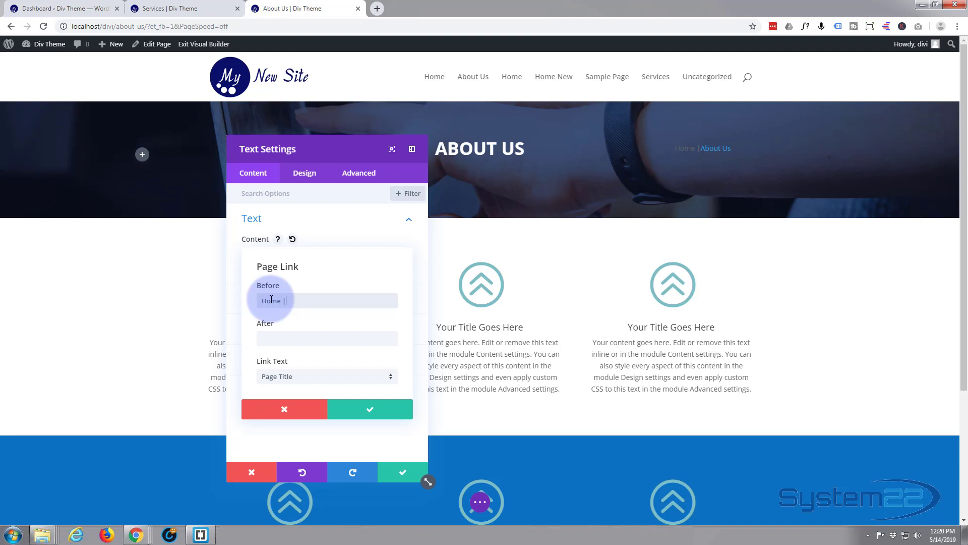
{"action": "left_click", "coordinate": [311, 299]}
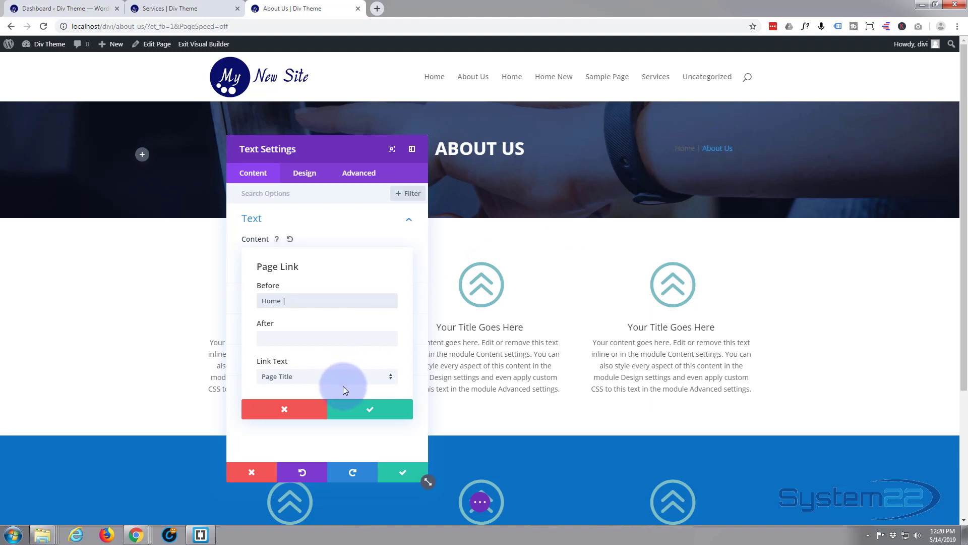
{"action": "left_click", "coordinate": [286, 341]}
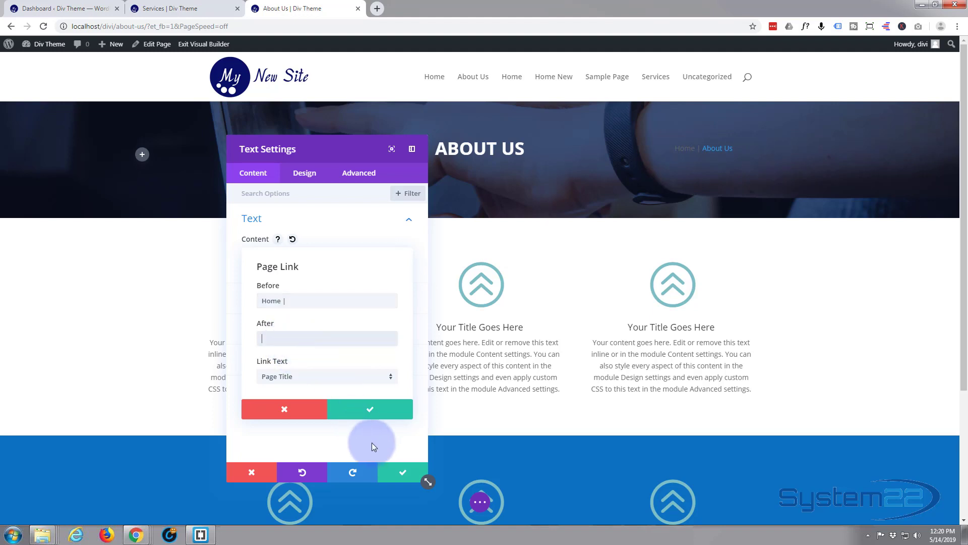
{"action": "left_click", "coordinate": [373, 412]}
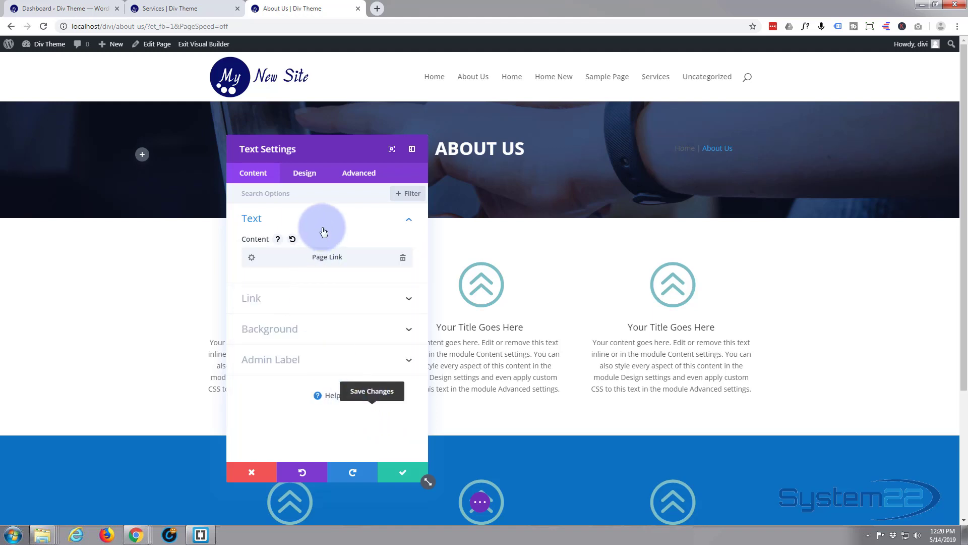
Step: Set the breadcrumb module's text color to white (#ffffff) and its text orientation to right-aligned
{"action": "left_click", "coordinate": [305, 174]}
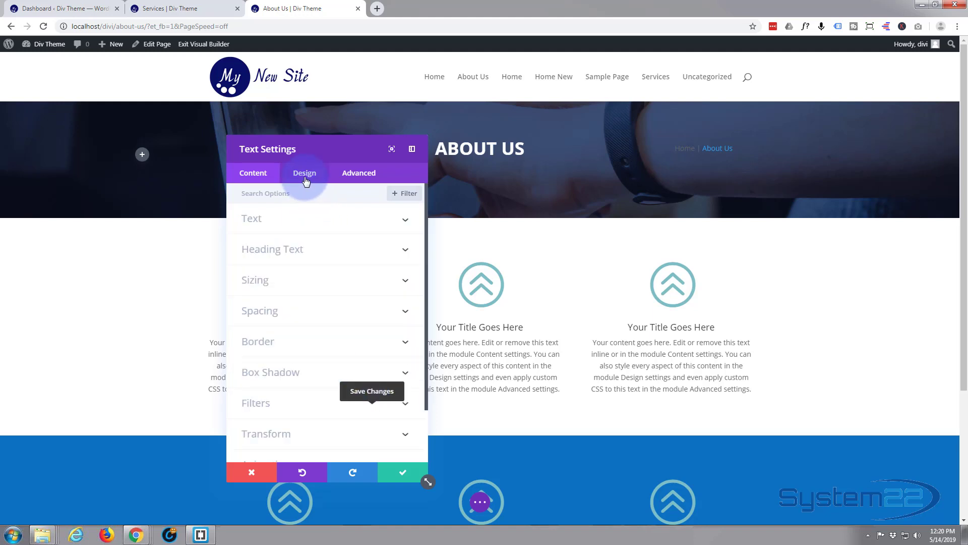
{"action": "left_click", "coordinate": [301, 231]}
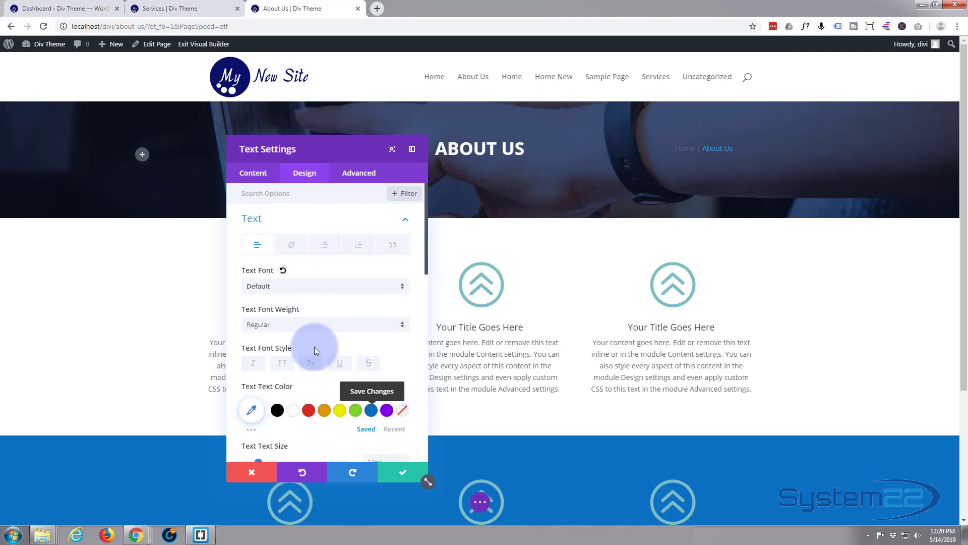
{"action": "left_click", "coordinate": [294, 411]}
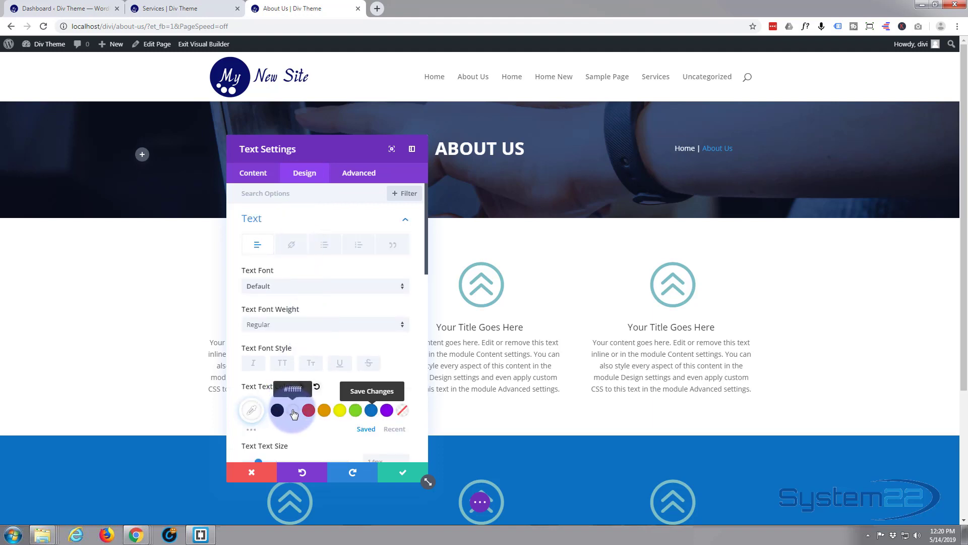
{"action": "scroll", "coordinate": [300, 347], "scroll_direction": "down", "scroll_amount": 2}
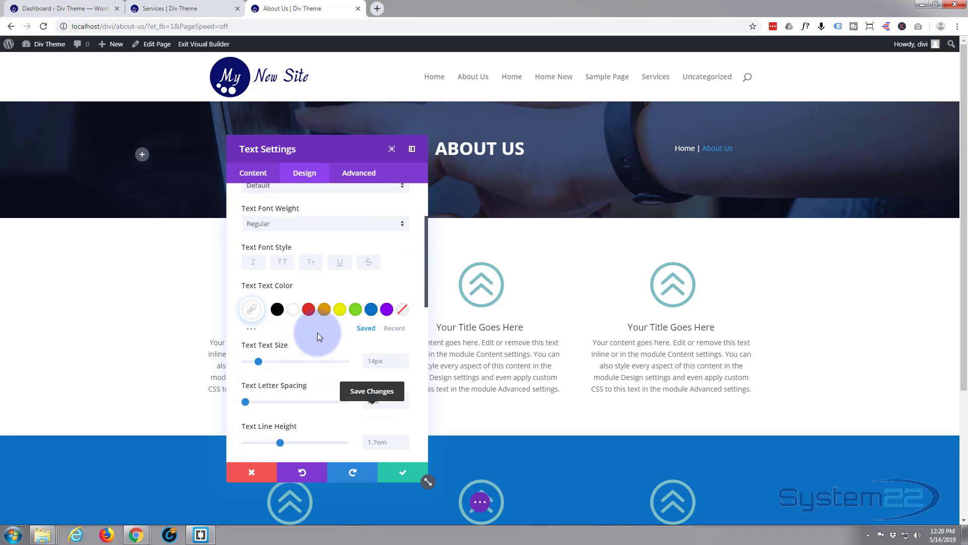
{"action": "scroll", "coordinate": [318, 336], "scroll_direction": "down", "scroll_amount": 1}
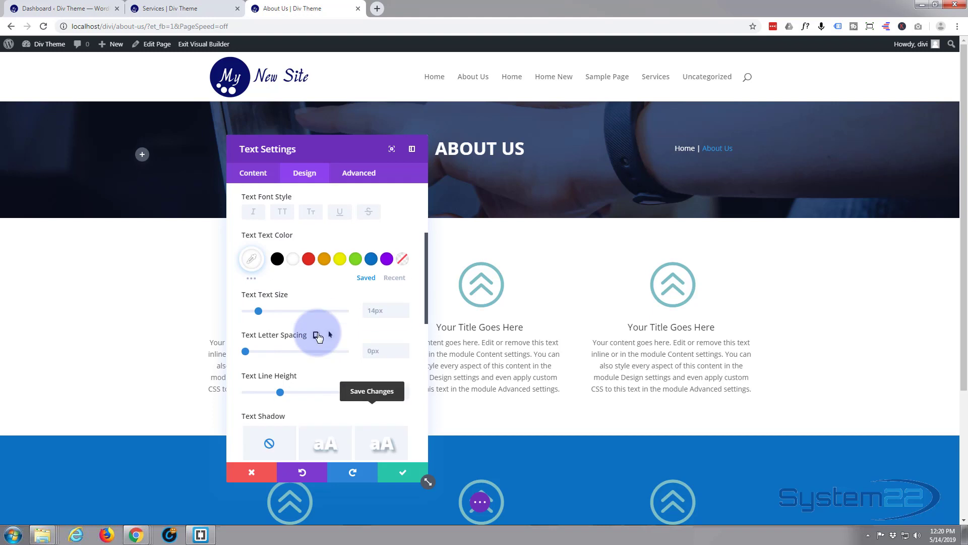
{"action": "scroll", "coordinate": [318, 337], "scroll_direction": "down", "scroll_amount": 3}
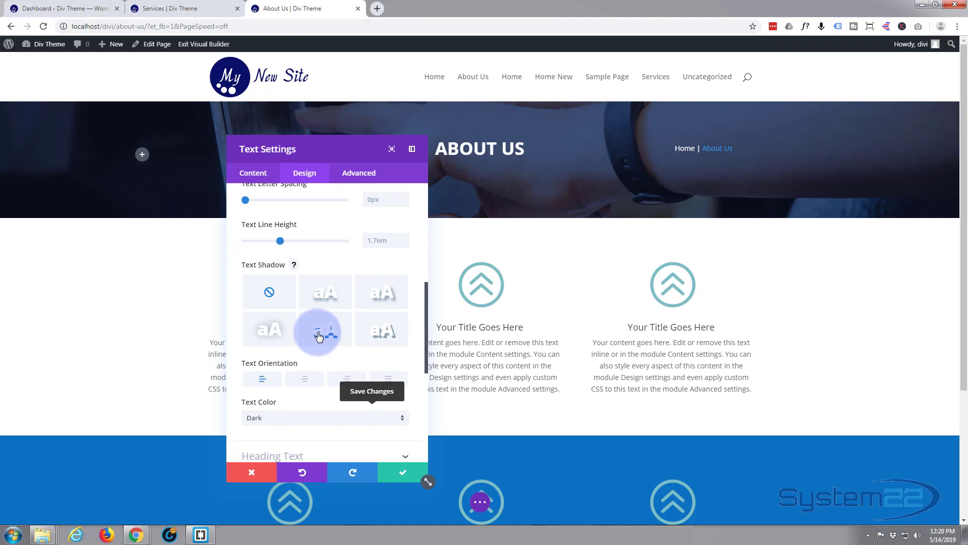
{"action": "scroll", "coordinate": [318, 336], "scroll_direction": "down", "scroll_amount": 1}
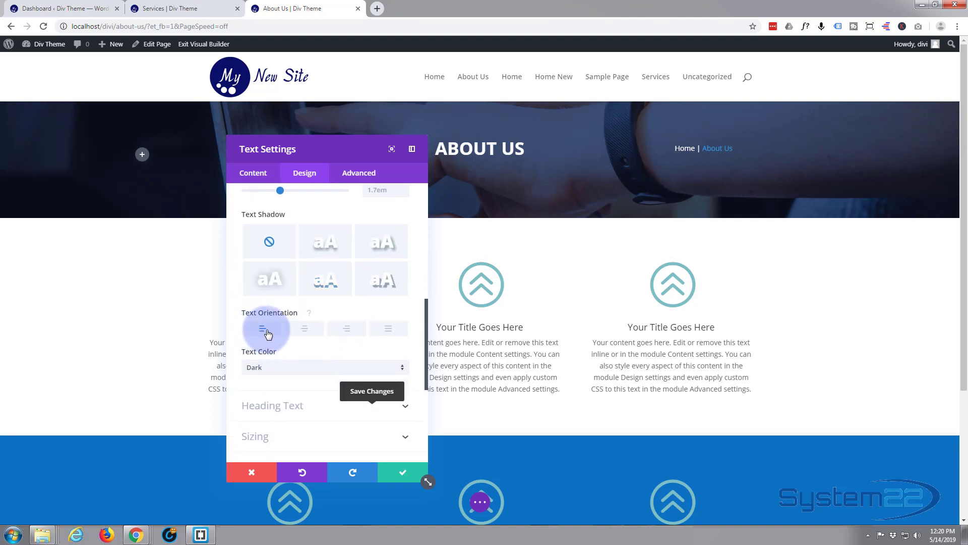
{"action": "left_click", "coordinate": [348, 336]}
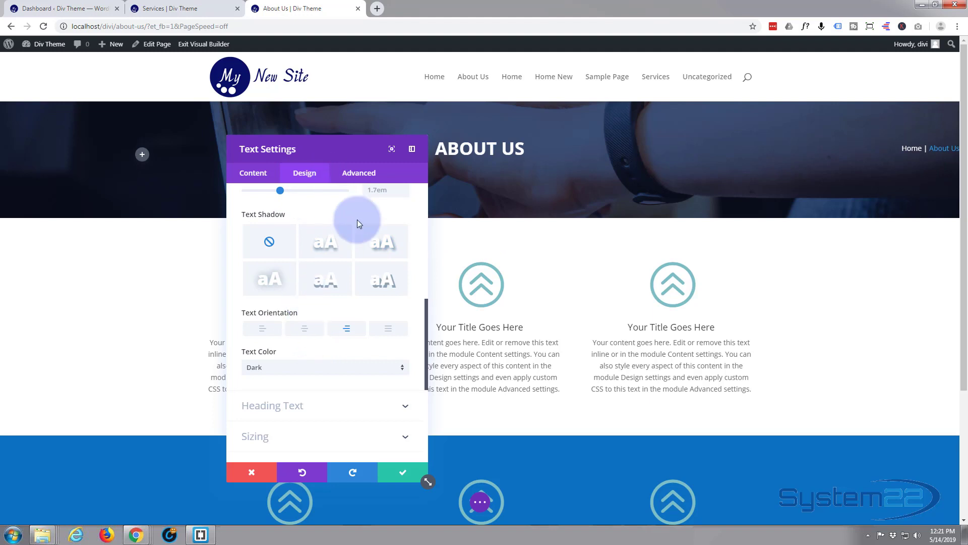
Step: Add 100px of right custom padding to the breadcrumb text module and save its settings
{"action": "scroll", "coordinate": [351, 237], "scroll_direction": "up", "scroll_amount": 8}
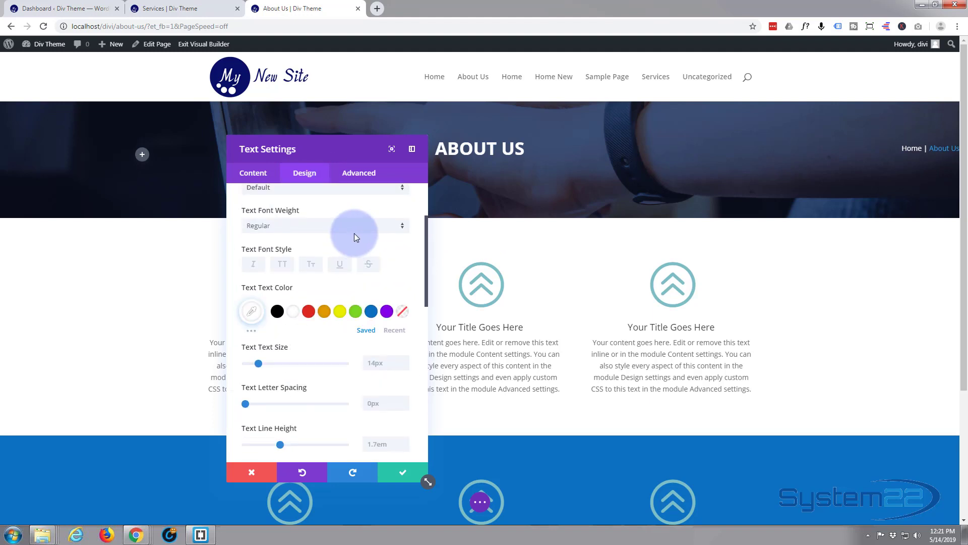
{"action": "left_click", "coordinate": [405, 219]}
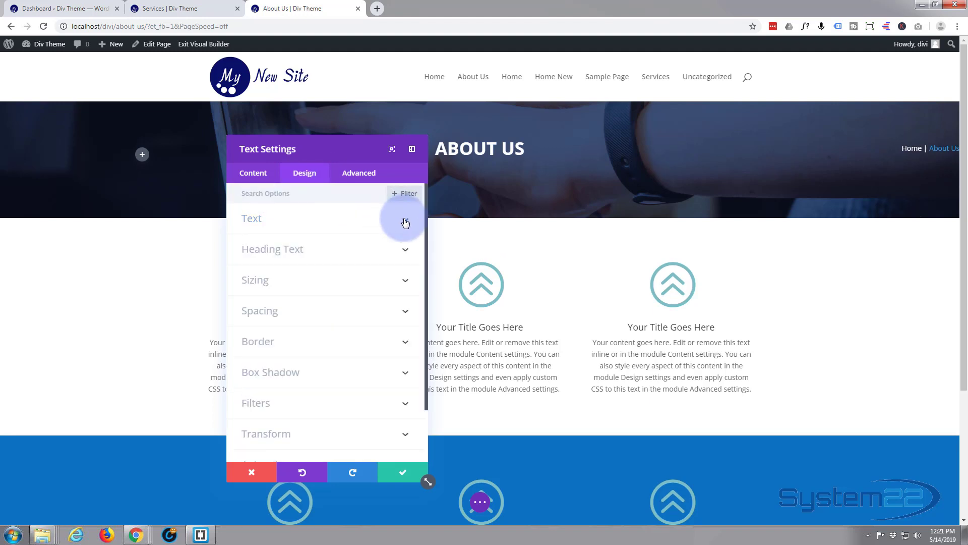
{"action": "left_click", "coordinate": [316, 312]}
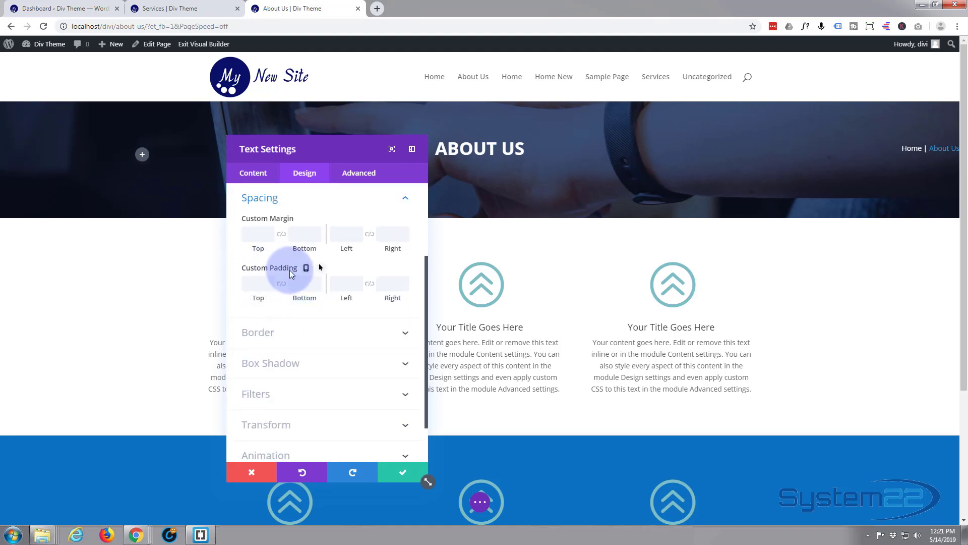
{"action": "left_click", "coordinate": [386, 290]}
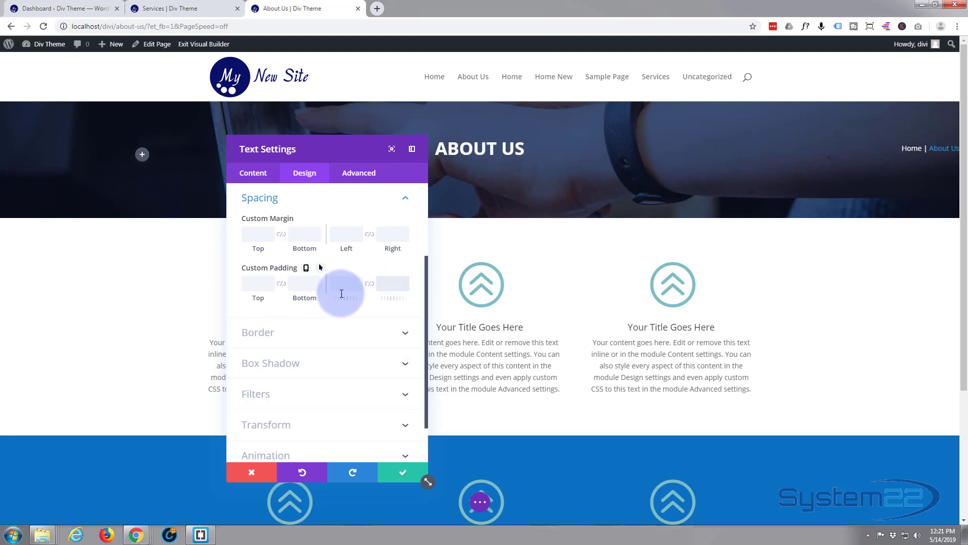
{"action": "type", "text": "100px"}
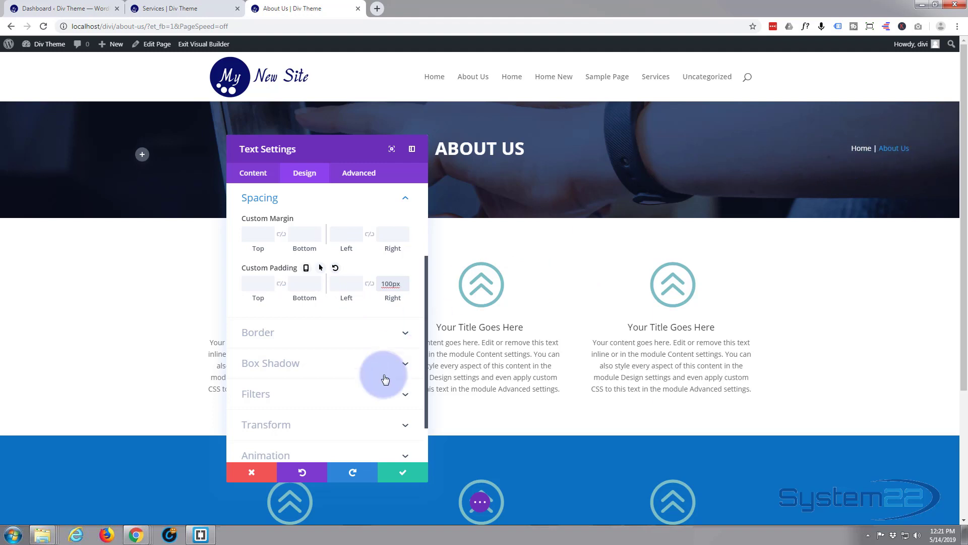
{"action": "left_click", "coordinate": [402, 476]}
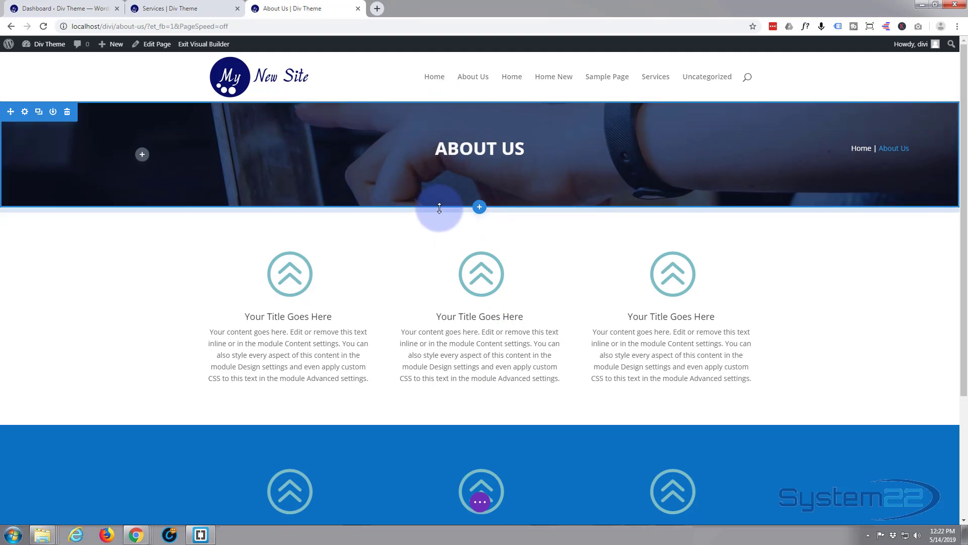
Step: Save the About Us page and exit the Visual Builder to view the live page
{"action": "left_click_drag", "start_coordinate": [439, 208], "coordinate": [461, 186]}
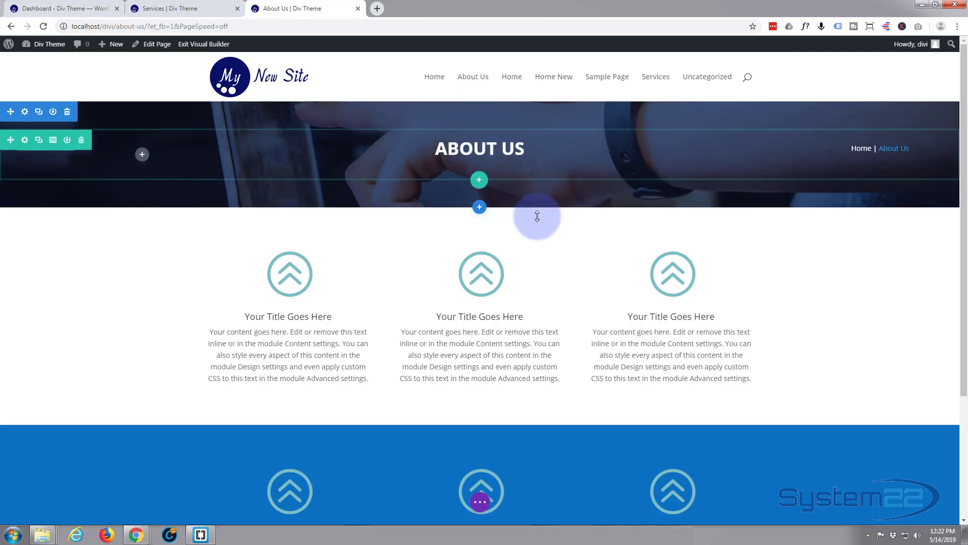
{"action": "left_click", "coordinate": [480, 502]}
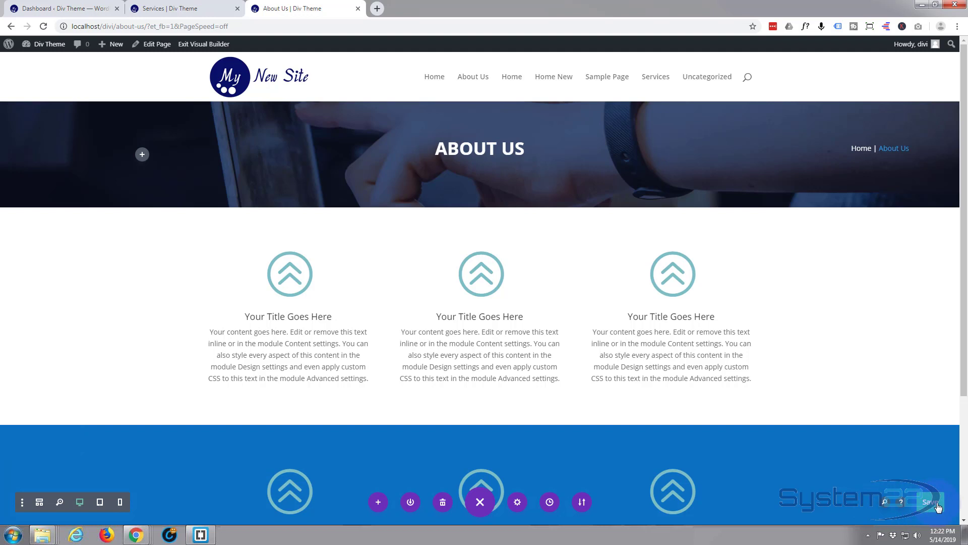
{"action": "left_click", "coordinate": [937, 503]}
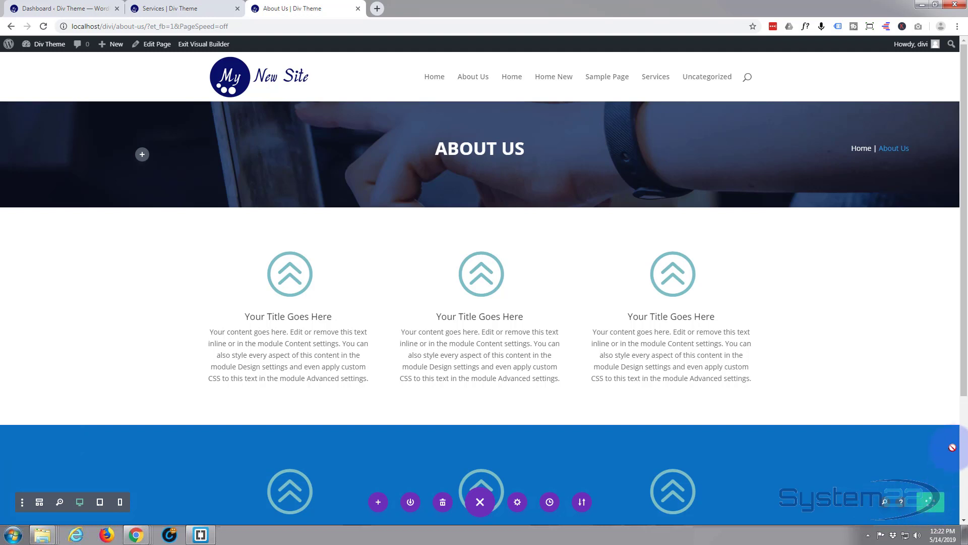
{"action": "left_click", "coordinate": [206, 45]}
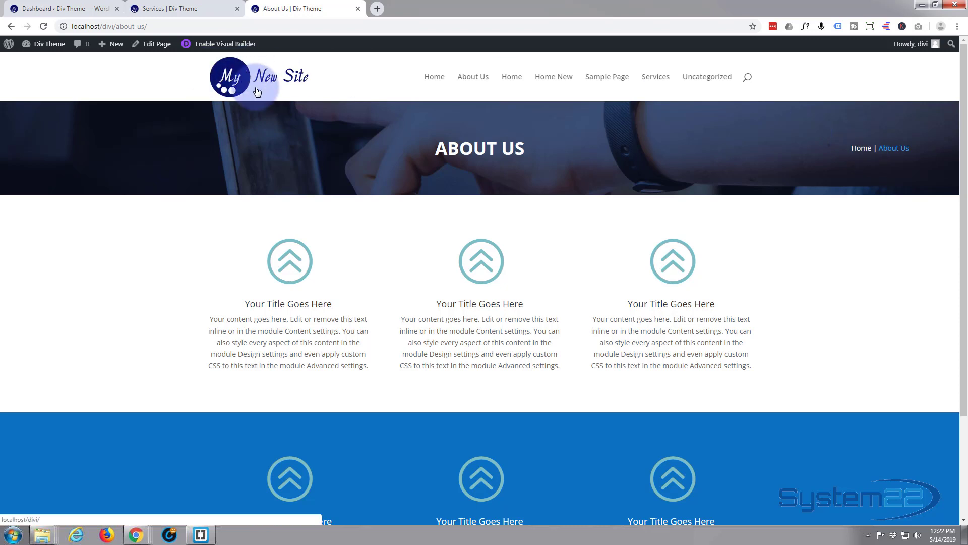
{"action": "right_click", "coordinate": [222, 68]}
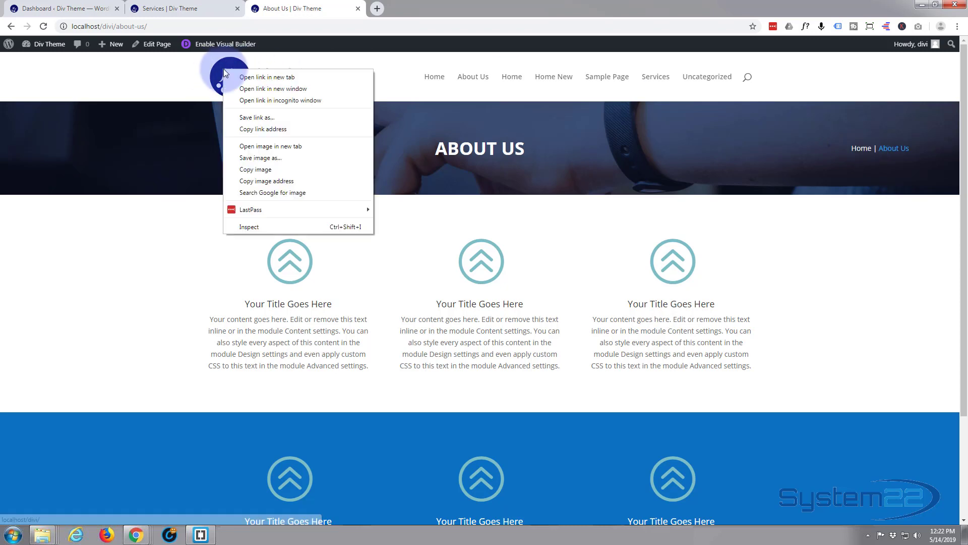
{"action": "left_click", "coordinate": [259, 130]}
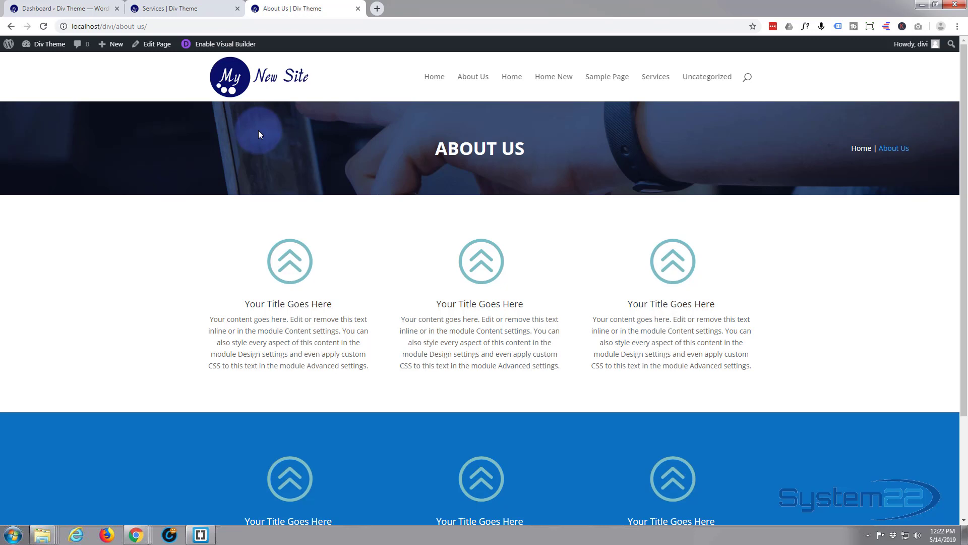
{"action": "left_click", "coordinate": [222, 44]}
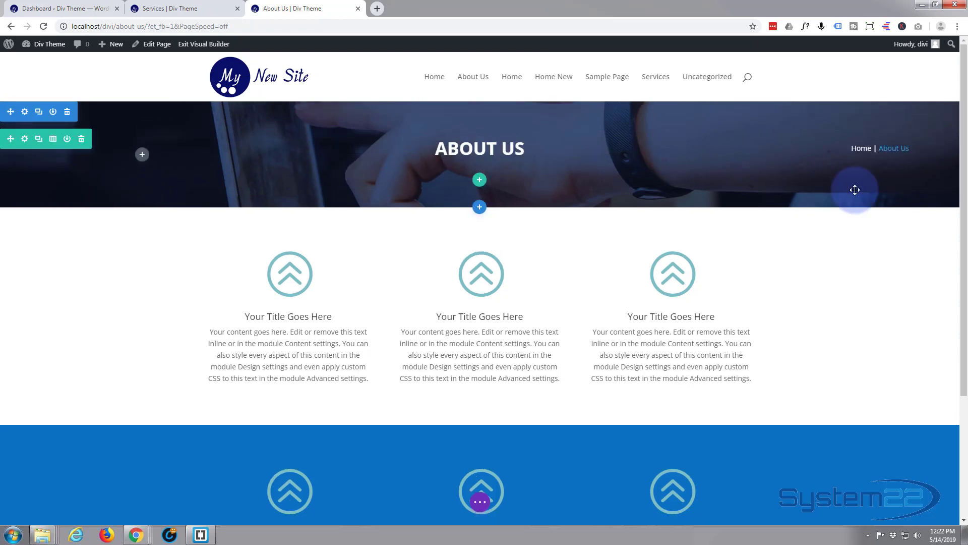
{"action": "mouse_move", "coordinate": [865, 147]}
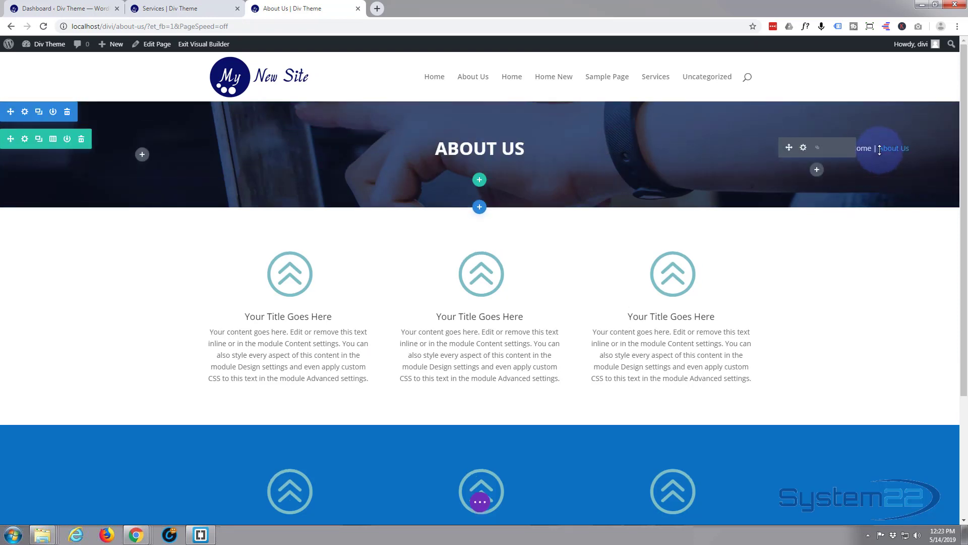
{"action": "left_click", "coordinate": [803, 147]}
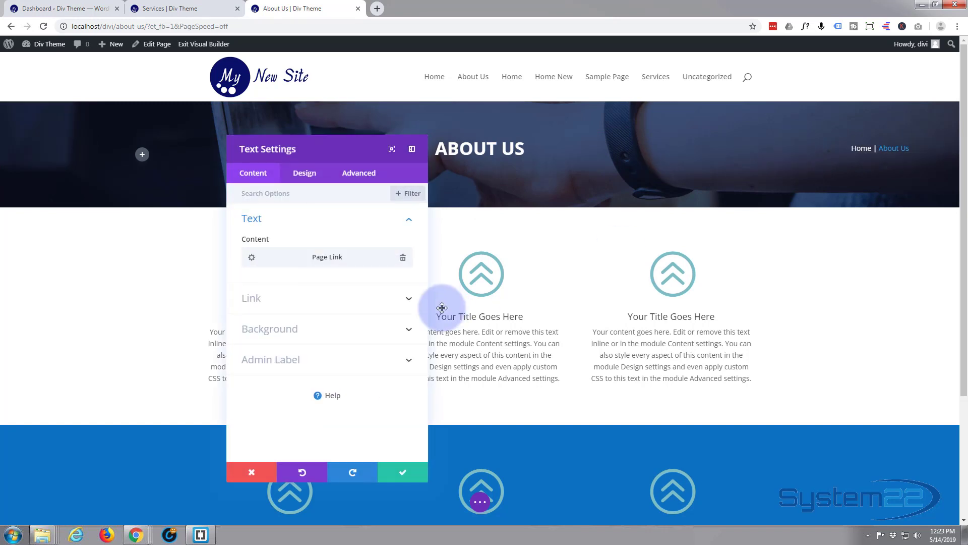
{"action": "left_click", "coordinate": [283, 299]}
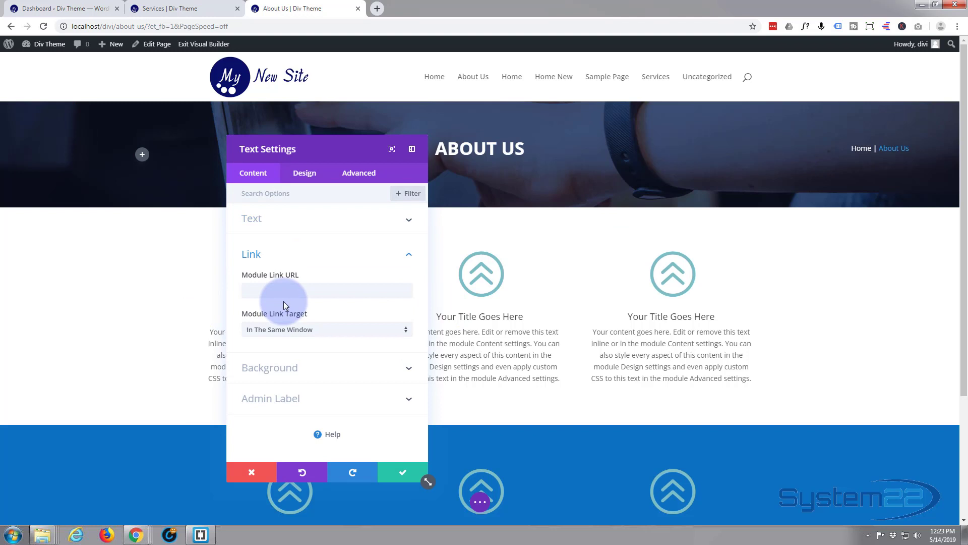
{"action": "left_click", "coordinate": [266, 291]}
{"action": "key", "text": "ctrl+v"}
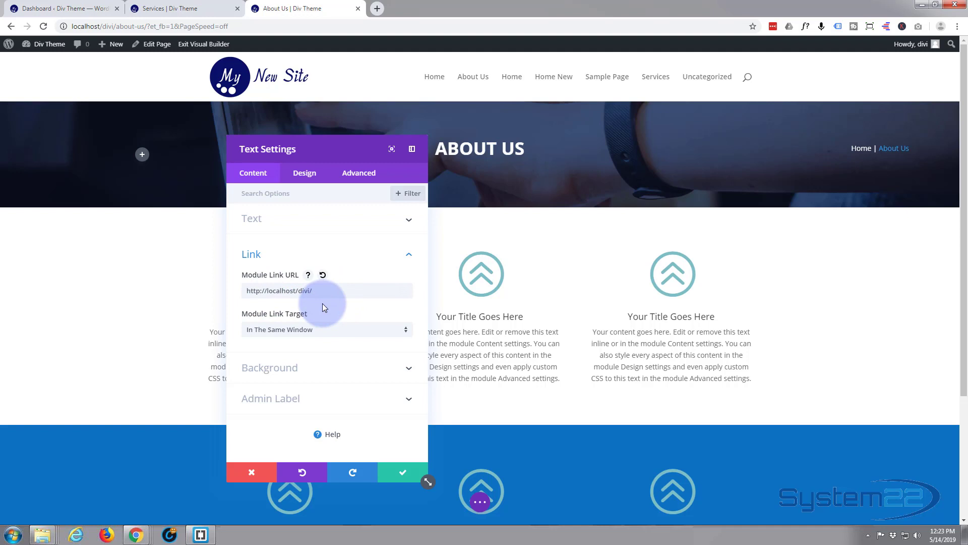
{"action": "left_click", "coordinate": [398, 476]}
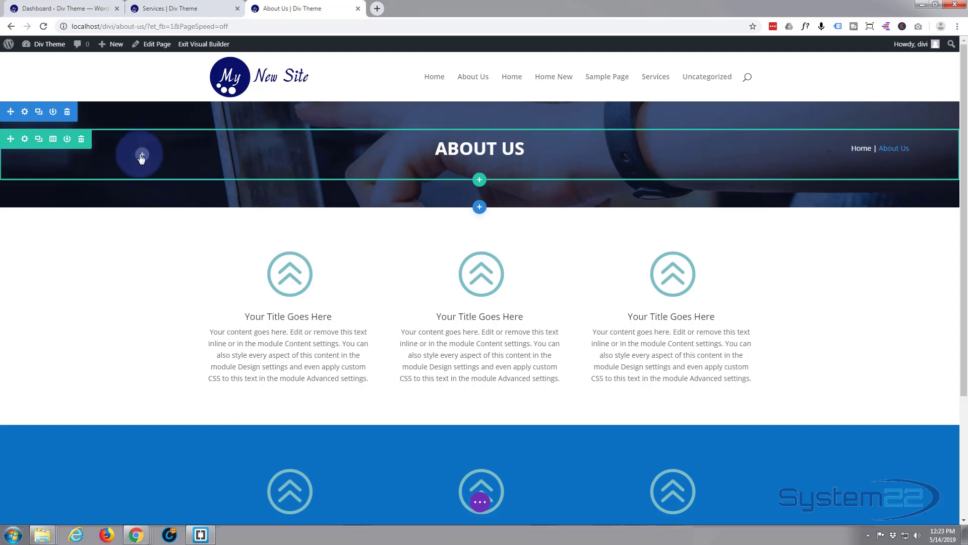
Step: Insert a Text module into the empty first column of the header row
{"action": "left_click", "coordinate": [142, 156]}
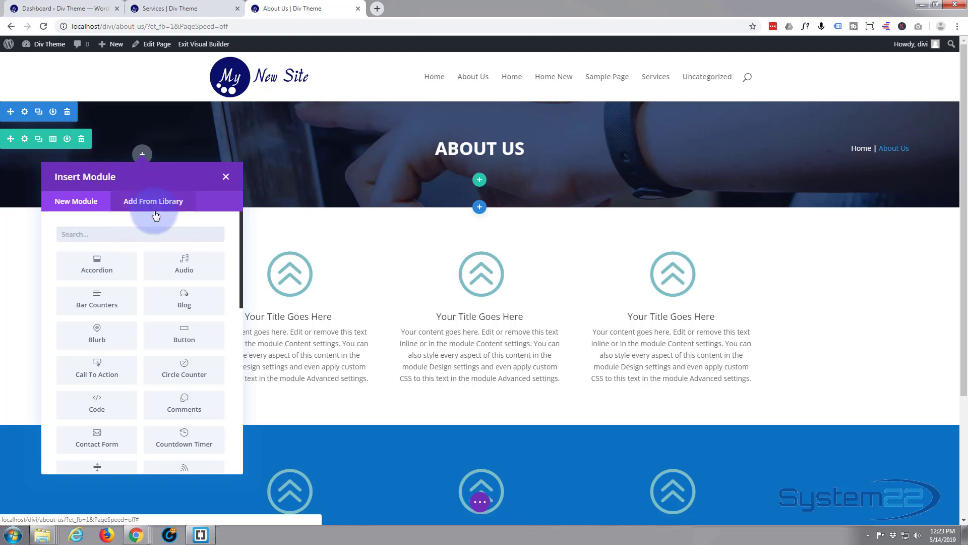
{"action": "scroll", "coordinate": [170, 278], "scroll_direction": "down", "scroll_amount": 8}
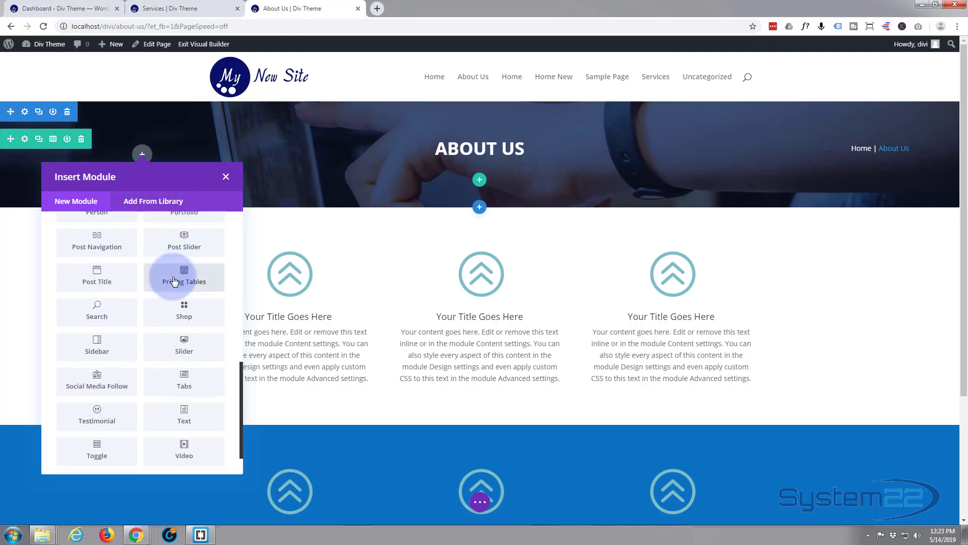
{"action": "left_click", "coordinate": [192, 413]}
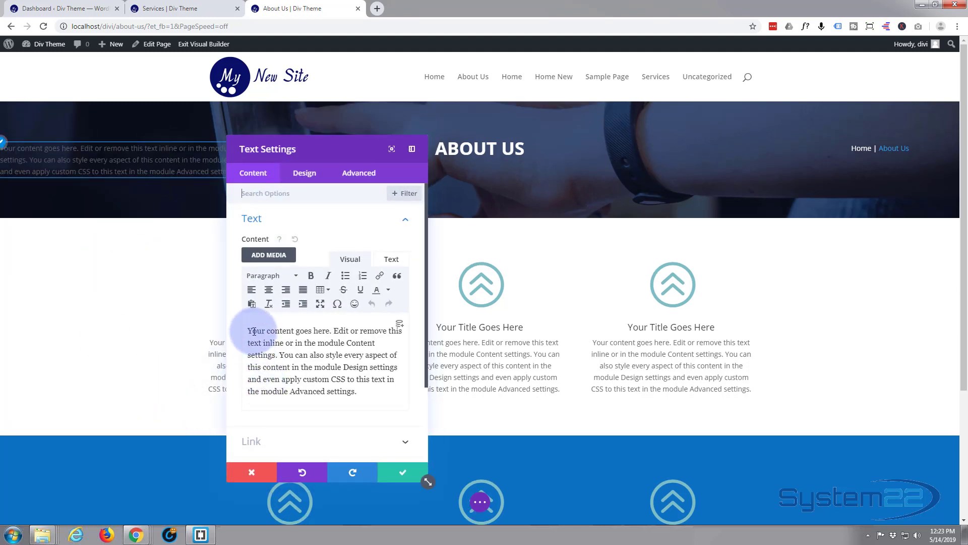
Step: Replace the new text module's placeholder content with the Current Date dynamic content
{"action": "left_click_drag", "start_coordinate": [247, 329], "coordinate": [362, 410]}
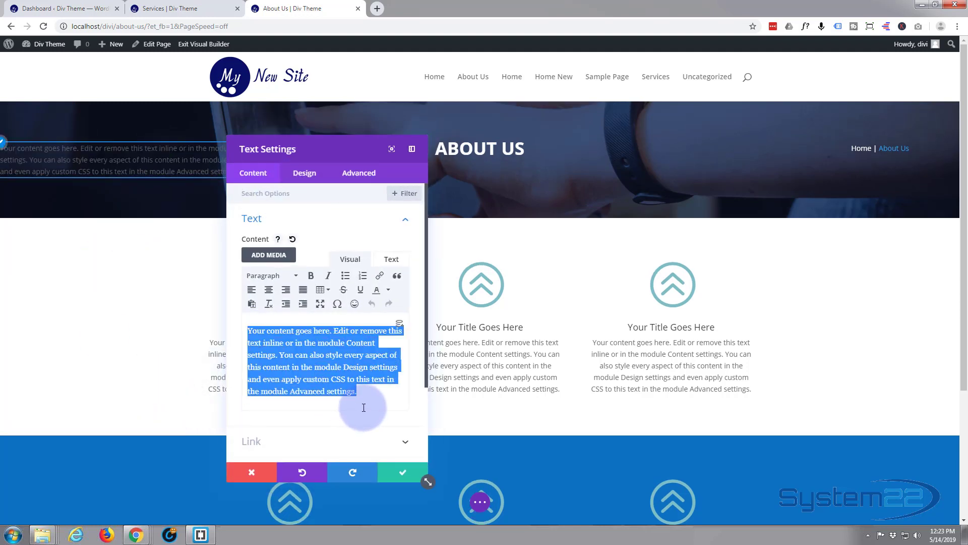
{"action": "key", "text": "BackSpace"}
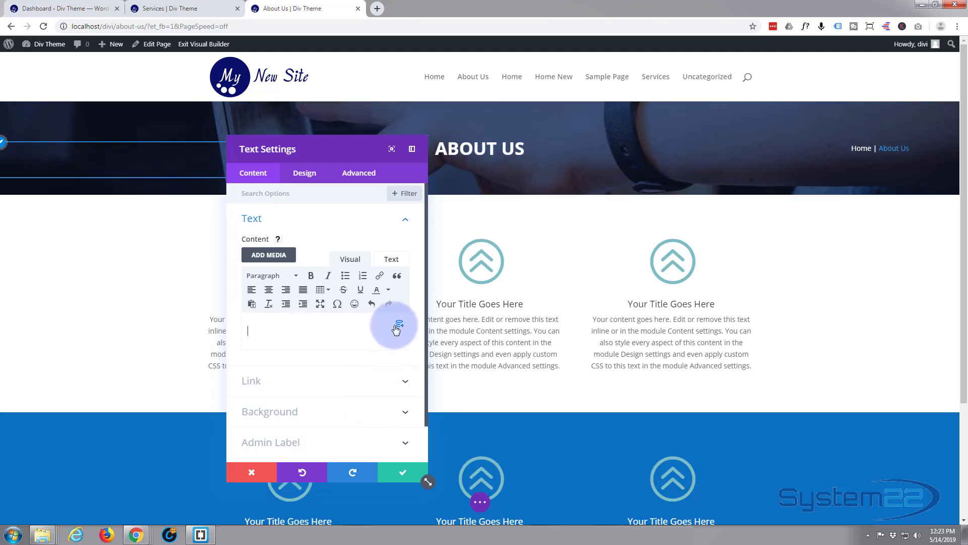
{"action": "left_click", "coordinate": [398, 328]}
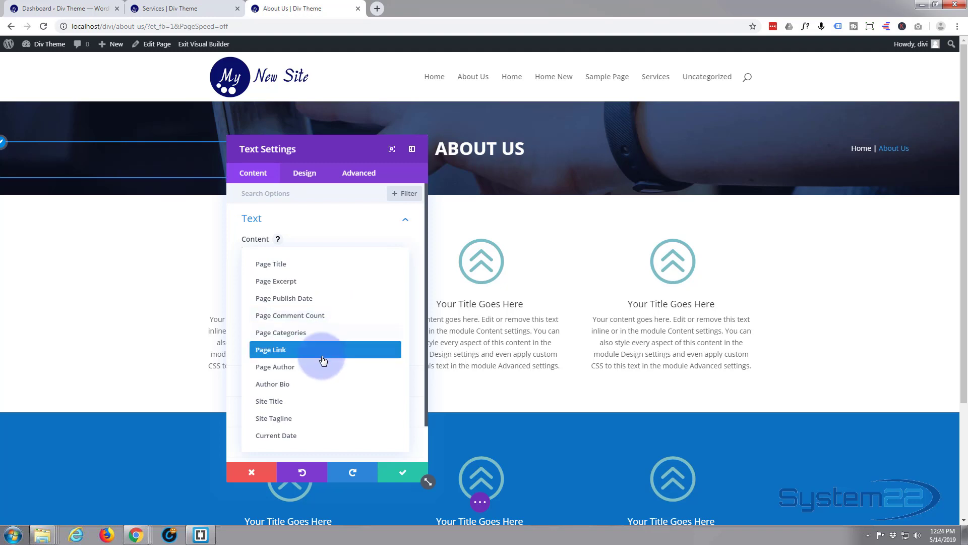
{"action": "left_click", "coordinate": [293, 437]}
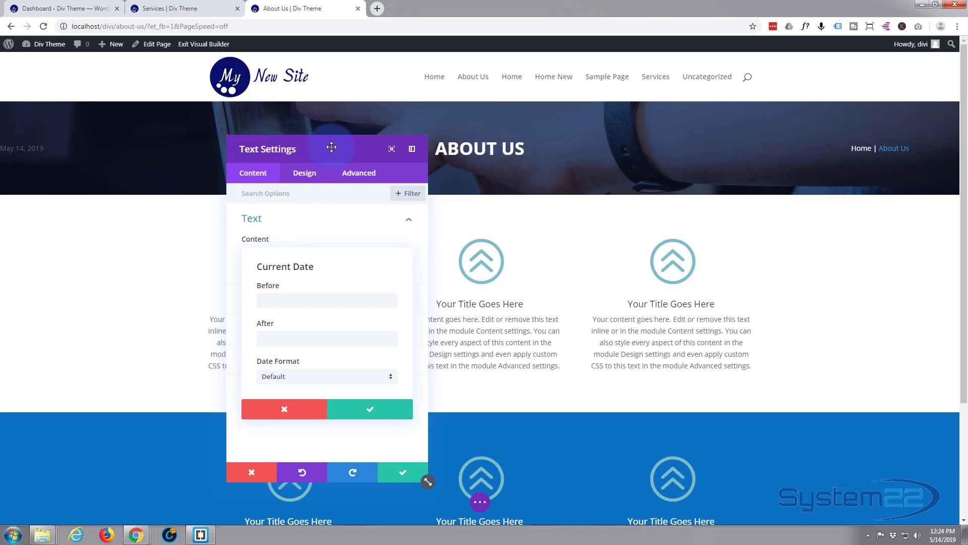
Step: Set the text color of the current date module to white (#ffffff)
{"action": "left_click", "coordinate": [304, 173]}
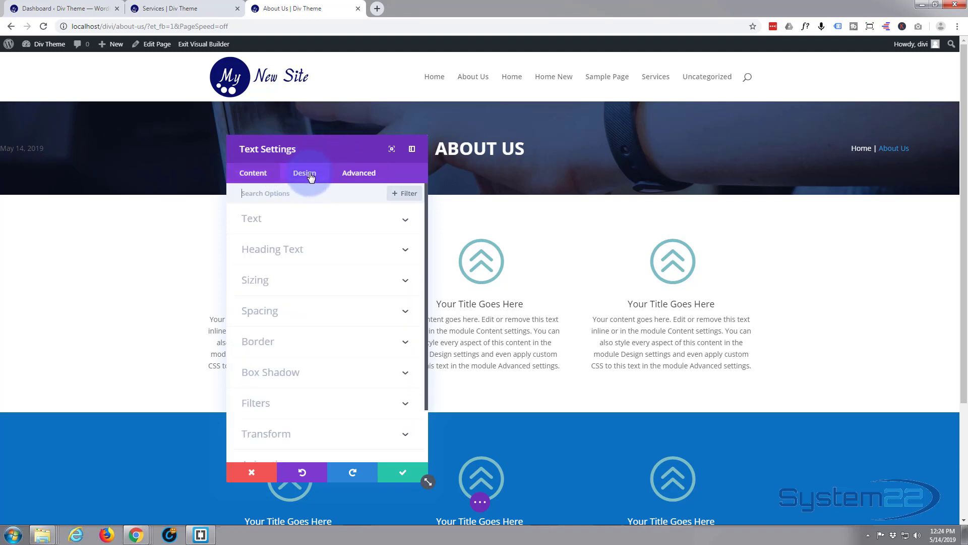
{"action": "left_click", "coordinate": [294, 225]}
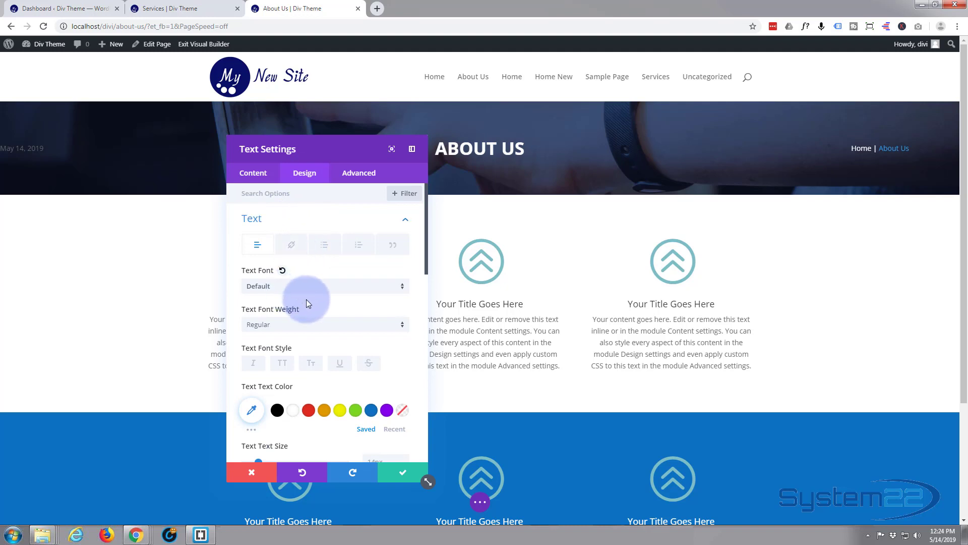
{"action": "left_click", "coordinate": [292, 411]}
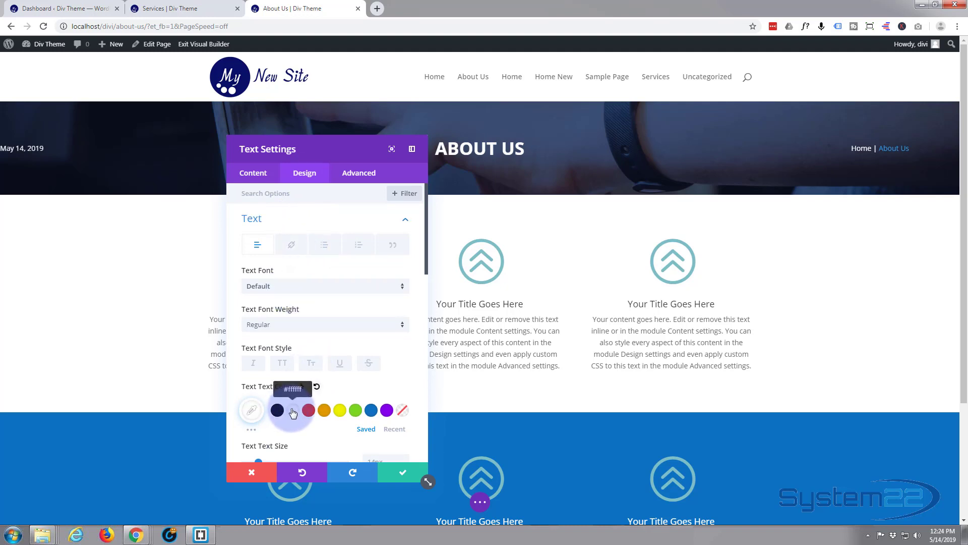
{"action": "left_click", "coordinate": [408, 221]}
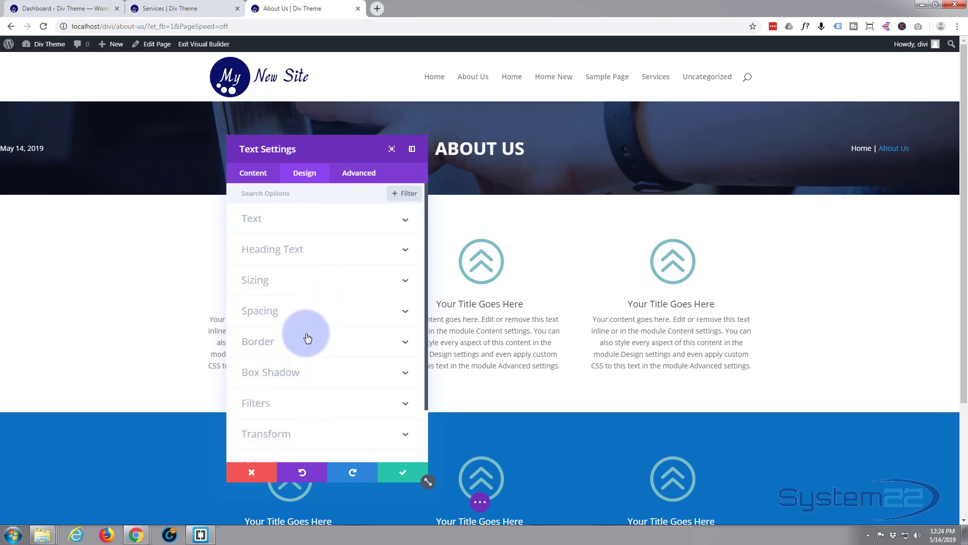
Step: Give the current date module 100px of left custom padding and save the module settings
{"action": "left_click", "coordinate": [309, 317]}
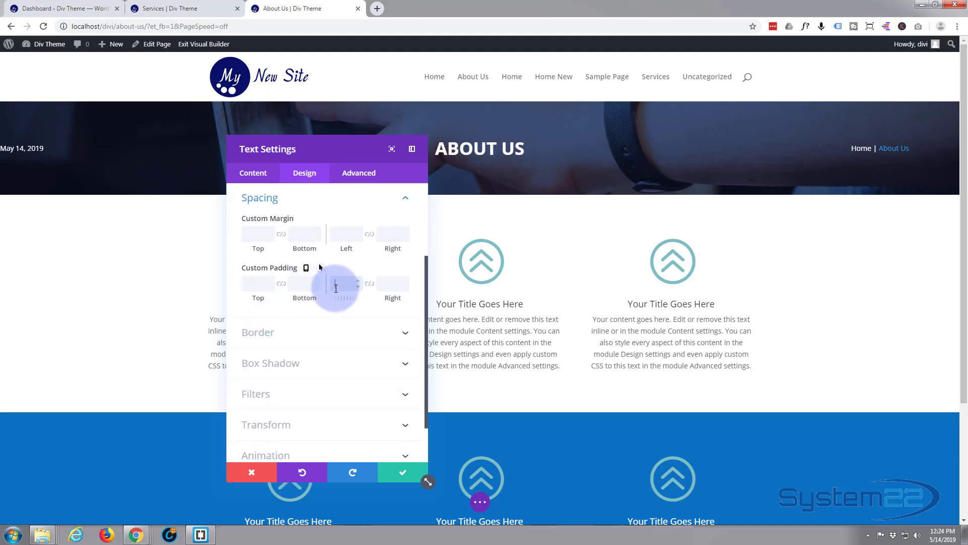
{"action": "type", "text": "px"}
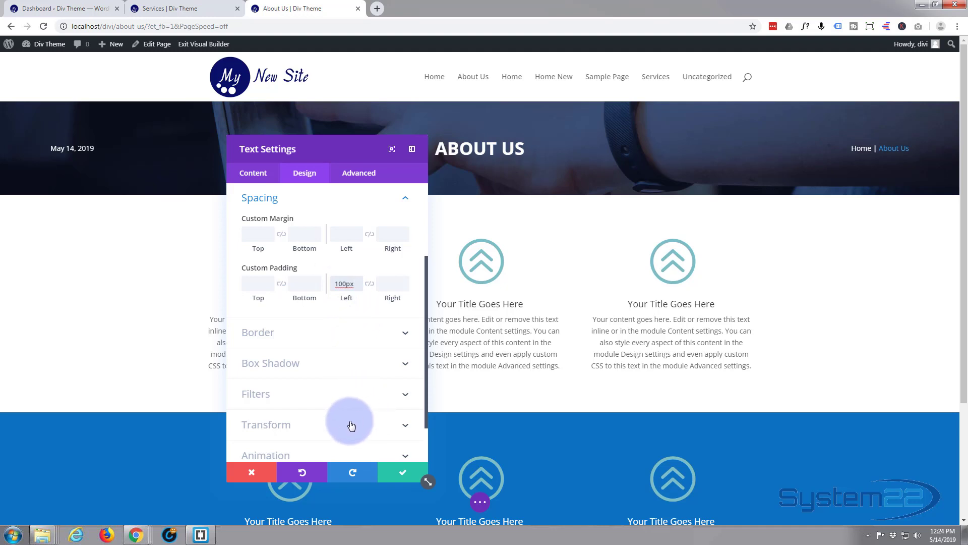
{"action": "left_click", "coordinate": [392, 472]}
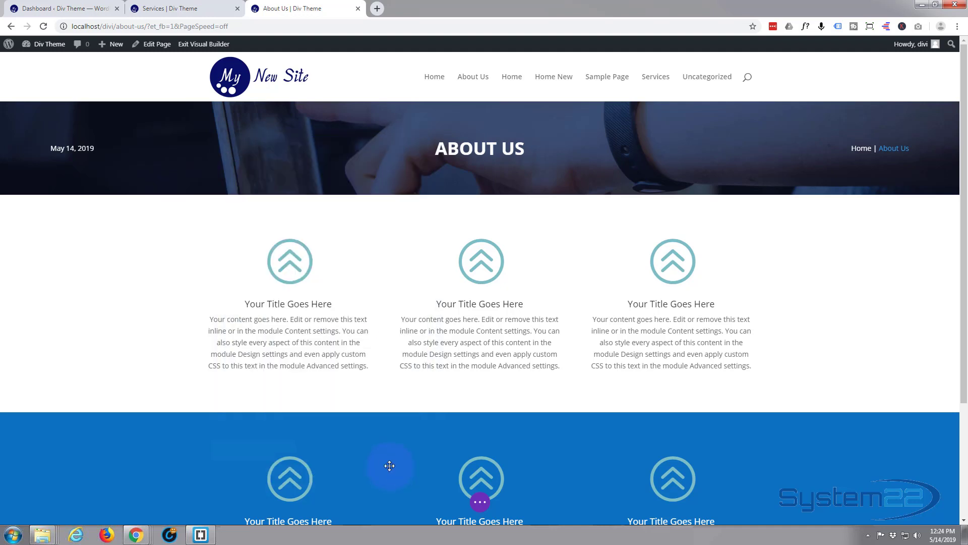
Step: Save the About Us page, exit the Visual Builder, and test the breadcrumb's Home link on the live page
{"action": "left_click", "coordinate": [480, 502]}
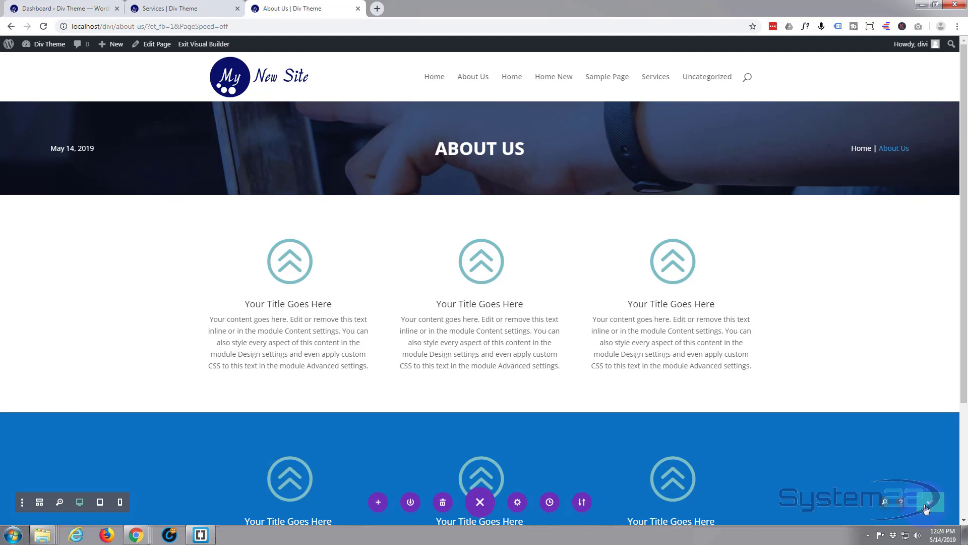
{"action": "left_click", "coordinate": [204, 44]}
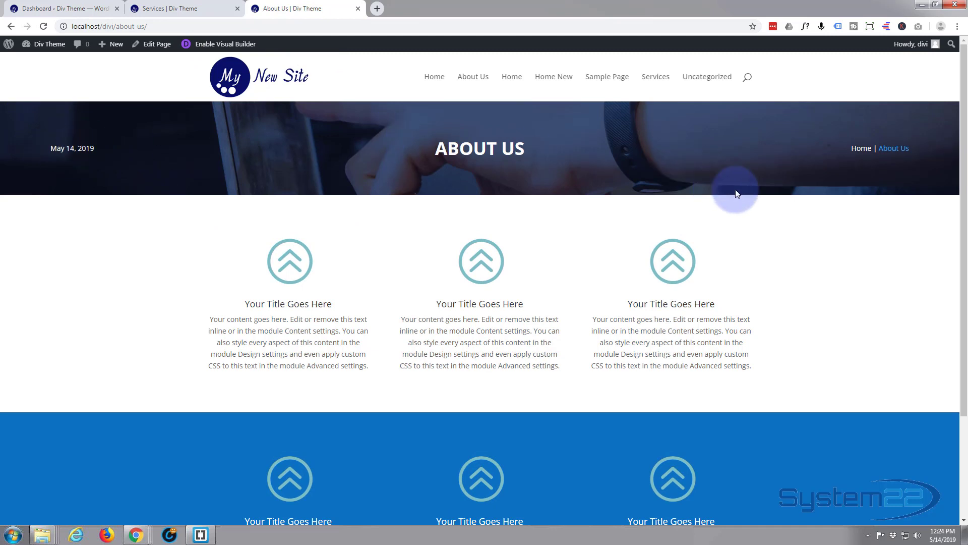
{"action": "left_click", "coordinate": [862, 153]}
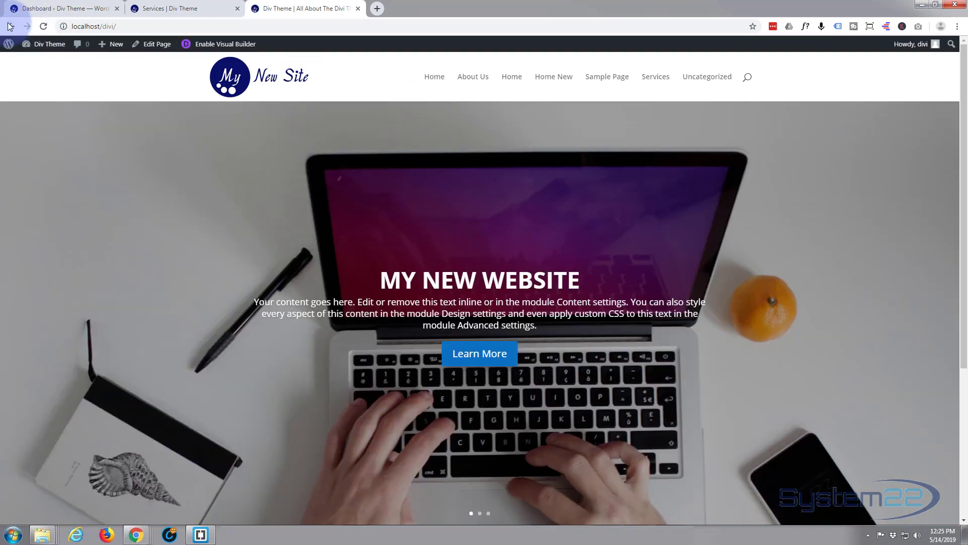
{"action": "left_click", "coordinate": [11, 27]}
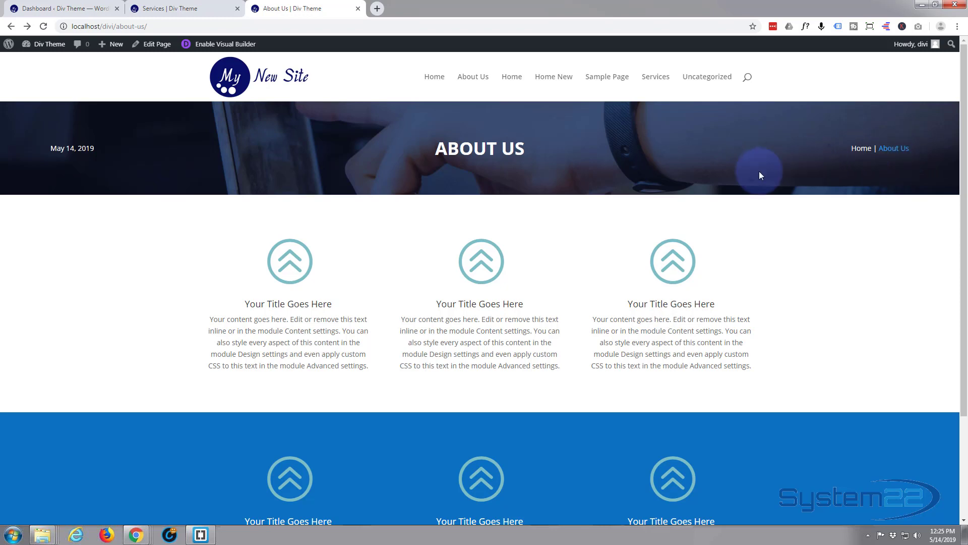
Step: Open the Divi Theme Customizer from the WordPress dashboard and show the Body Link Color setting in the general typography options
{"action": "left_click", "coordinate": [49, 8]}
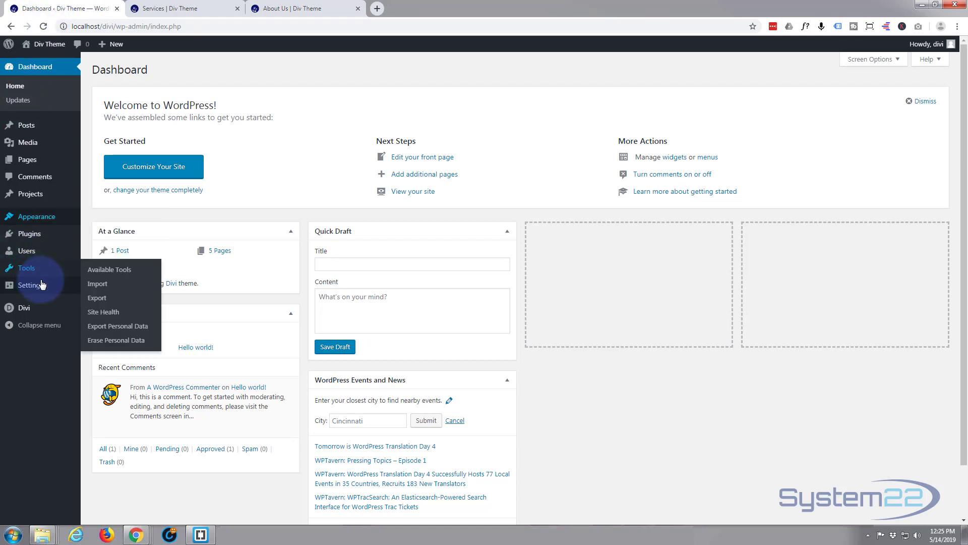
{"action": "mouse_move", "coordinate": [38, 287]}
{"action": "mouse_move", "coordinate": [21, 313]}
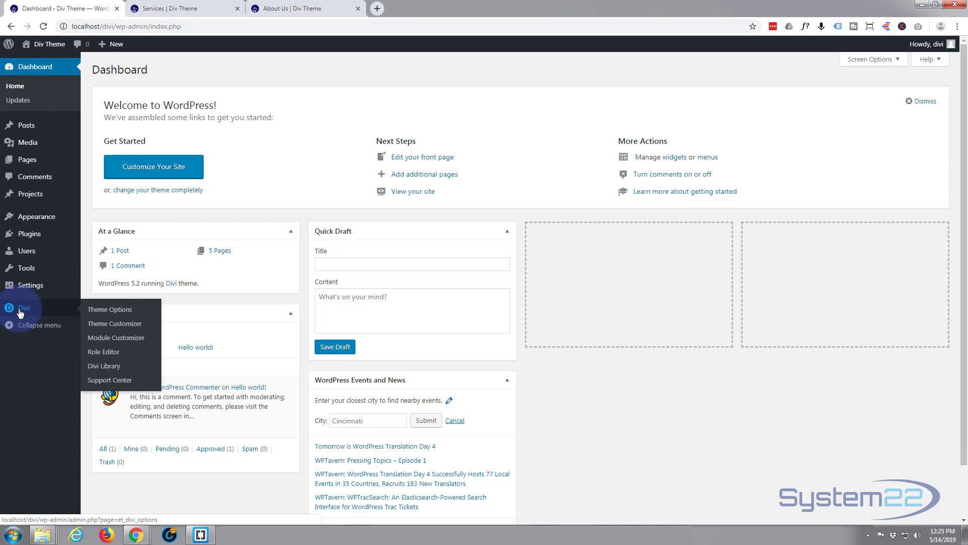
{"action": "left_click", "coordinate": [116, 328]}
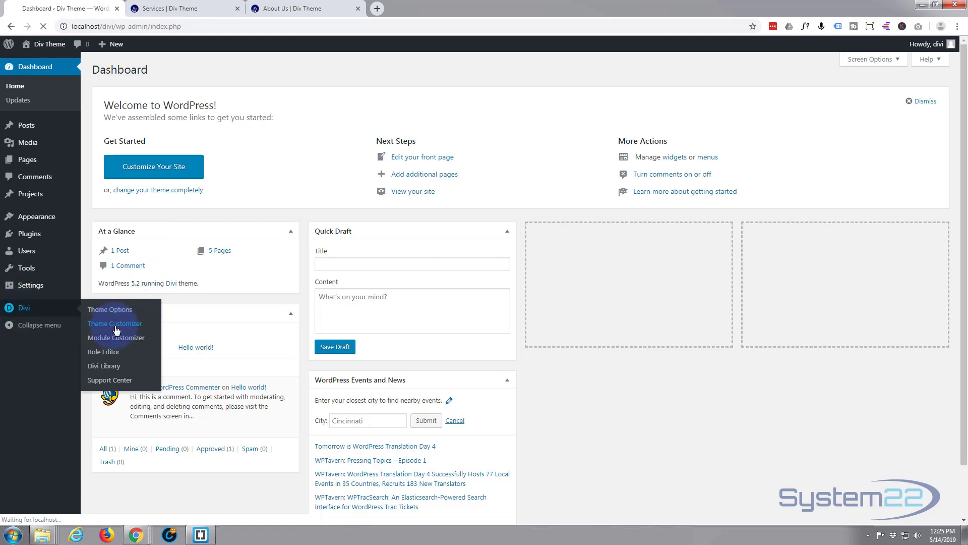
{"action": "mouse_move", "coordinate": [53, 47]}
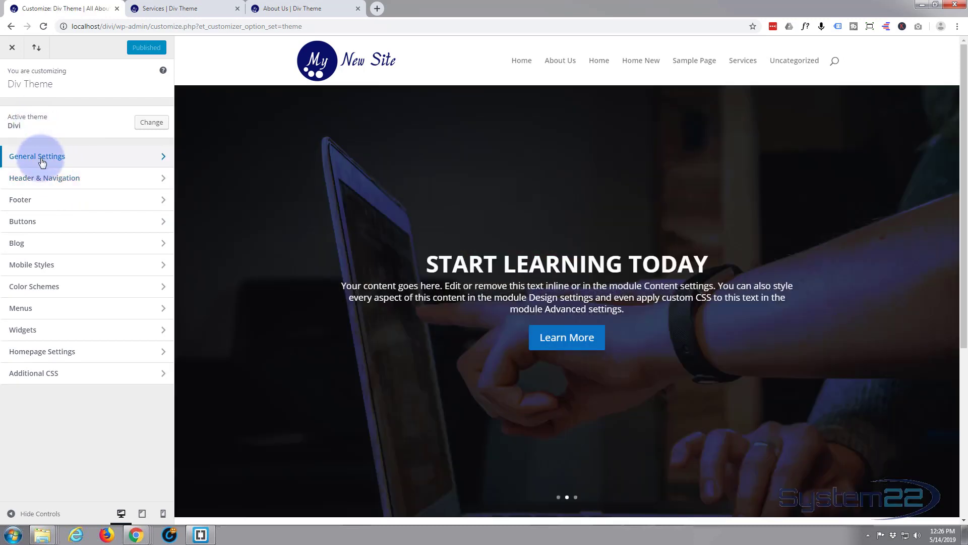
{"action": "left_click", "coordinate": [42, 160]}
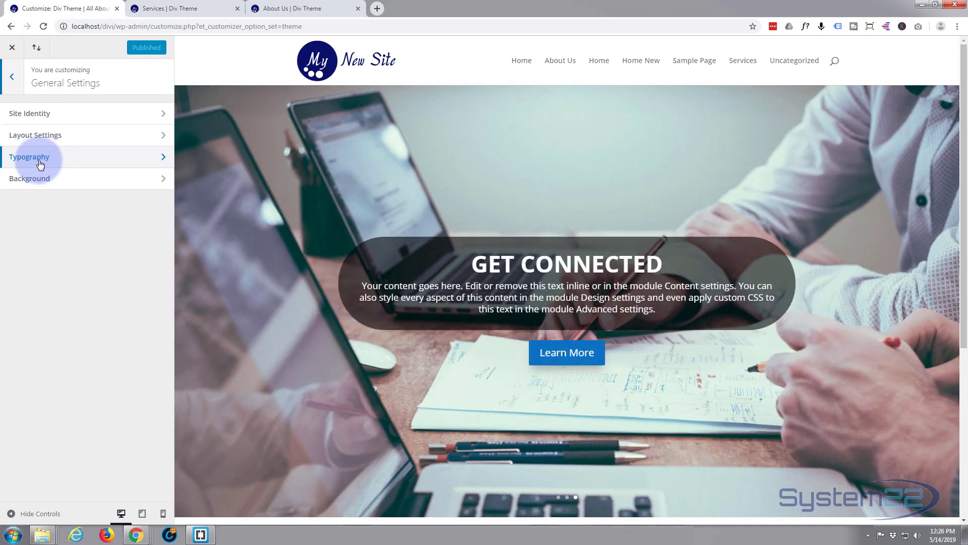
{"action": "left_click", "coordinate": [39, 163]}
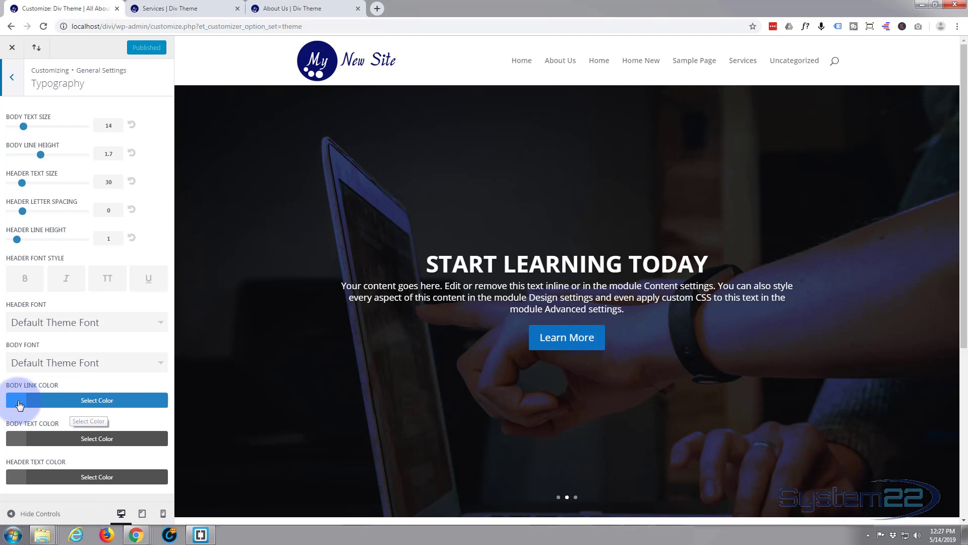
{"action": "left_click", "coordinate": [81, 406]}
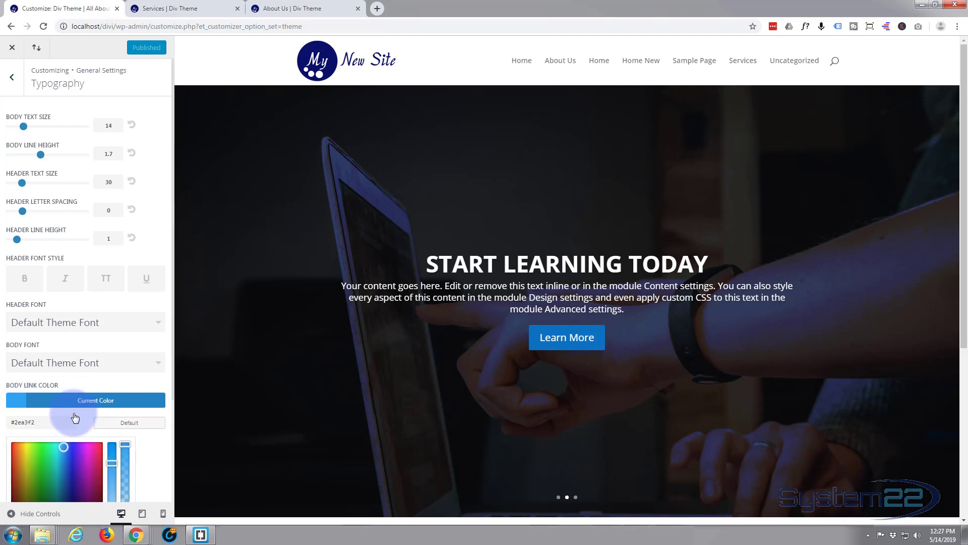
{"action": "scroll", "coordinate": [78, 403], "scroll_direction": "down", "scroll_amount": 2}
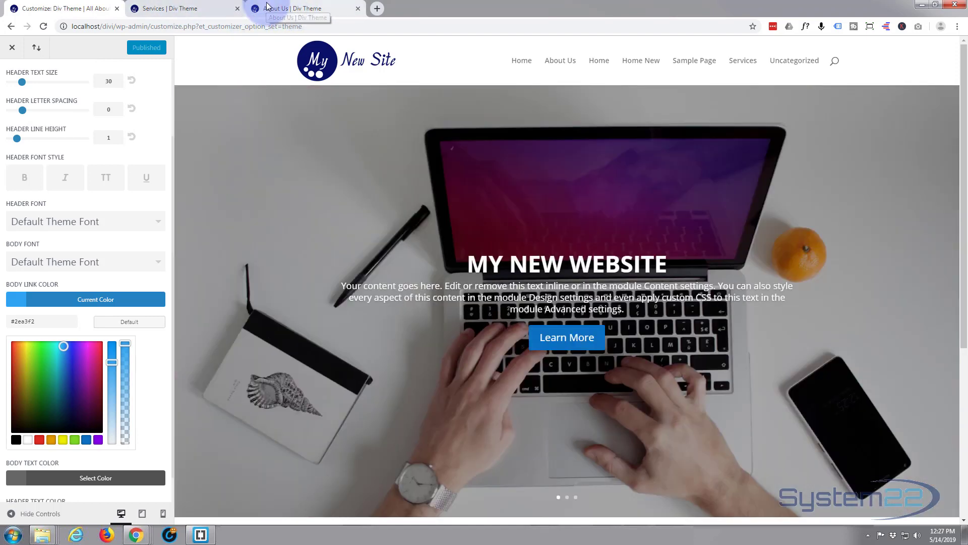
Step: Reopen the About Us page in the Visual Builder, assign the CSS class brd to the breadcrumb text module, and save the module
{"action": "left_click", "coordinate": [267, 6]}
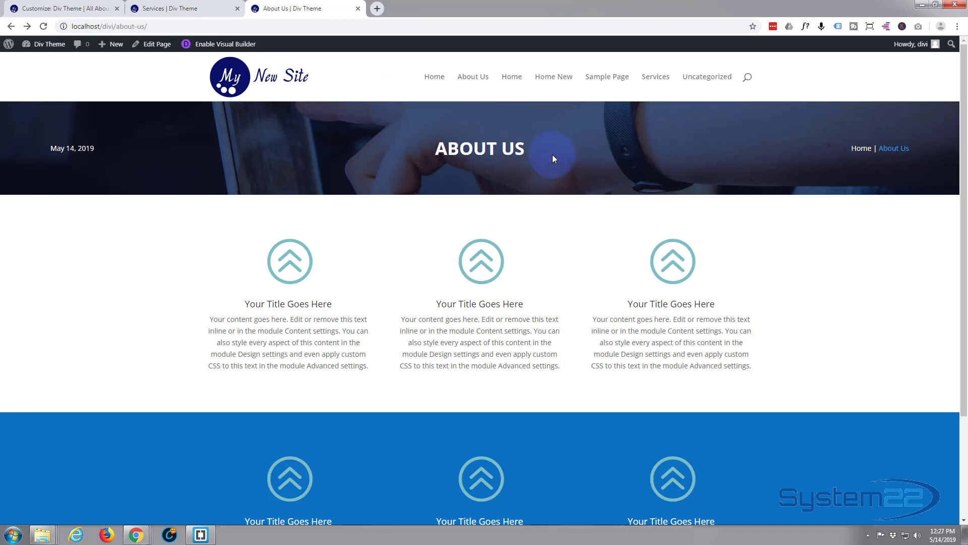
{"action": "left_click", "coordinate": [222, 43]}
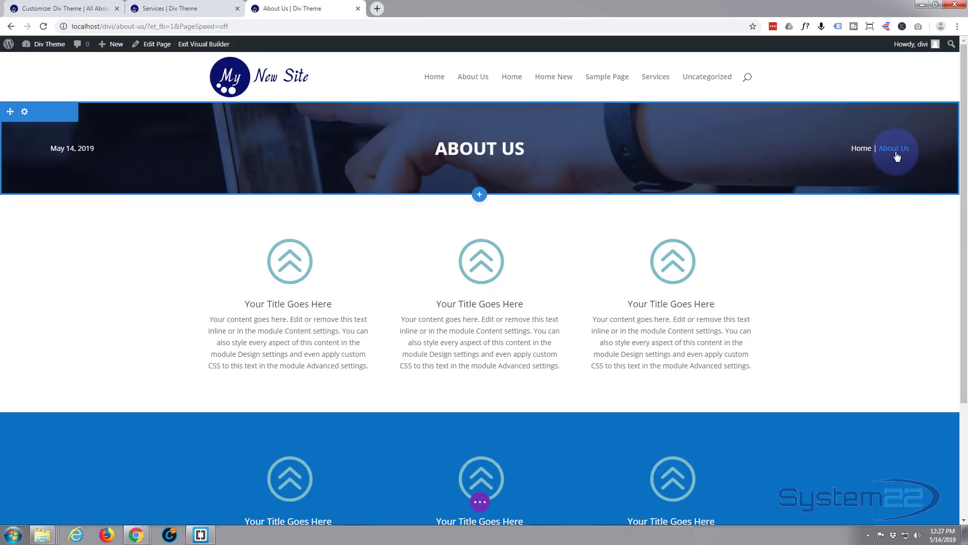
{"action": "mouse_move", "coordinate": [888, 148]}
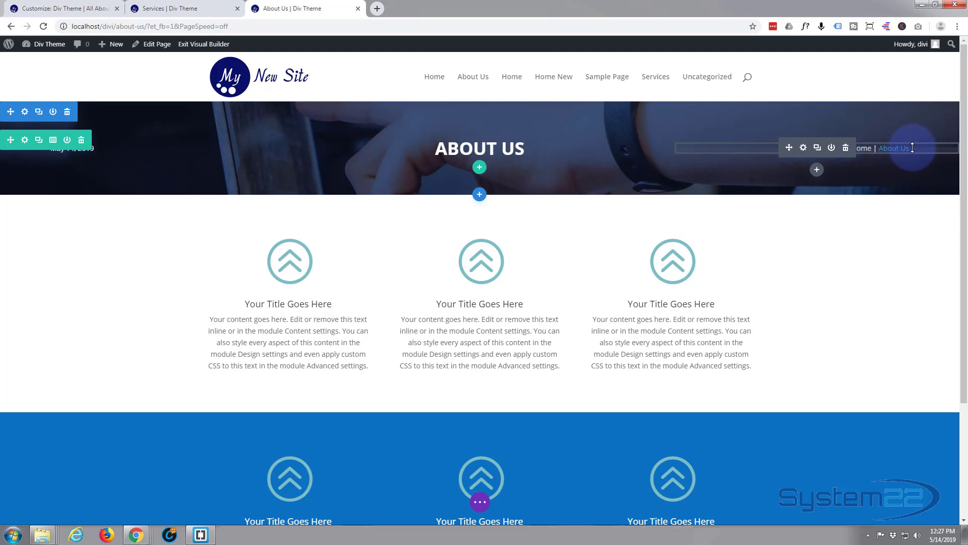
{"action": "left_click", "coordinate": [804, 149]}
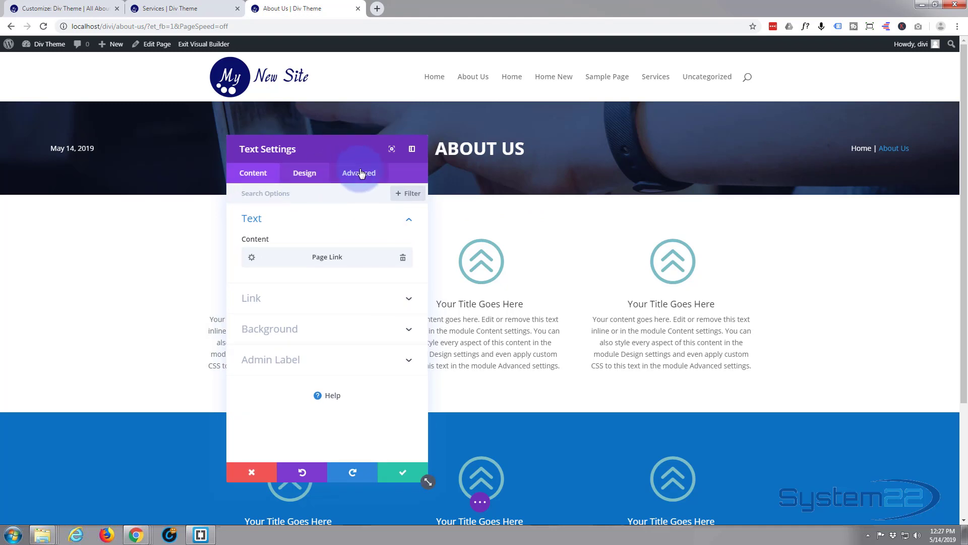
{"action": "left_click", "coordinate": [361, 175]}
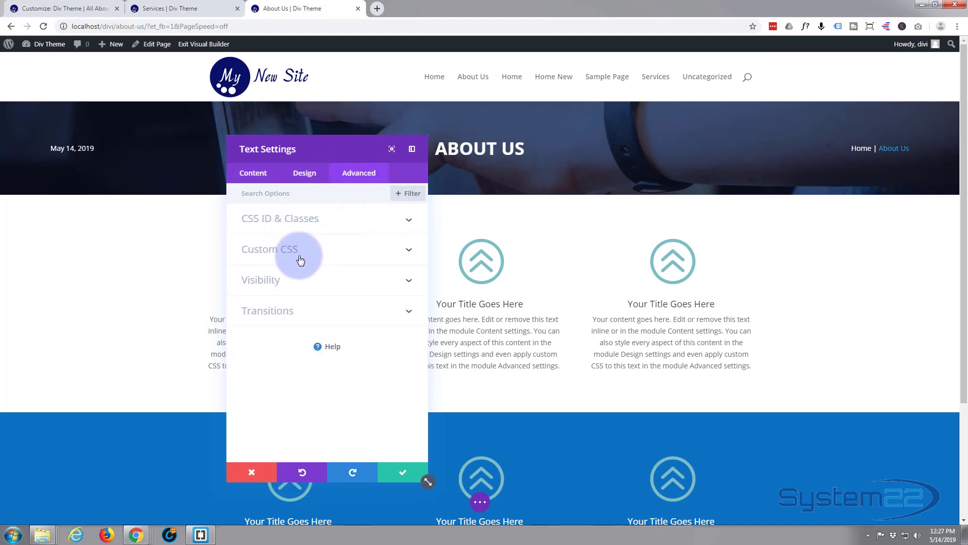
{"action": "left_click", "coordinate": [297, 222]}
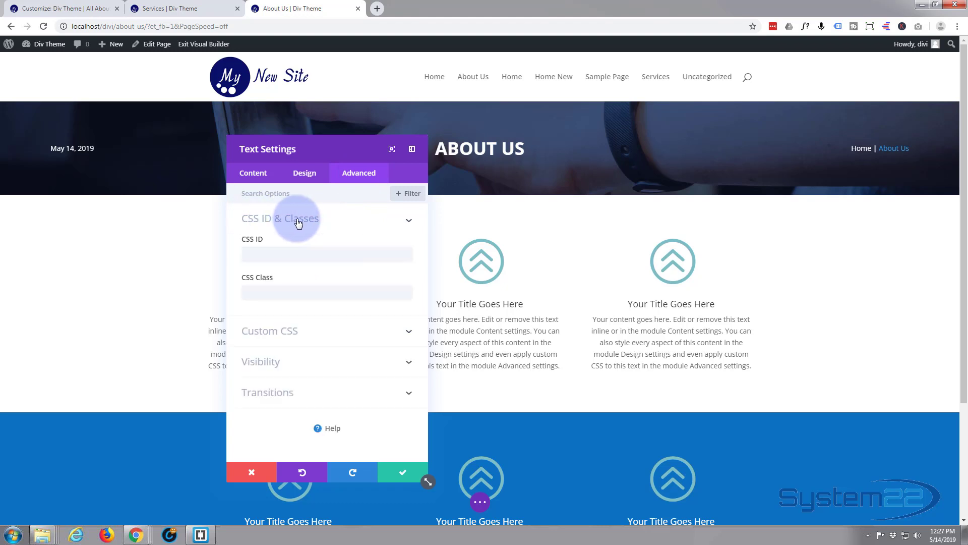
{"action": "left_click", "coordinate": [267, 293]}
{"action": "left_click", "coordinate": [316, 273]}
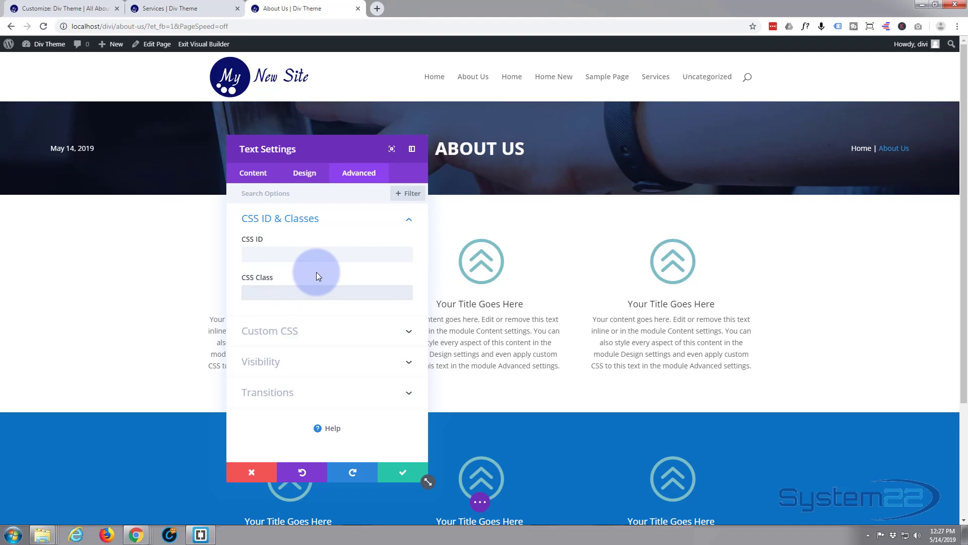
{"action": "type", "text": "brd"}
{"action": "left_click", "coordinate": [267, 292]}
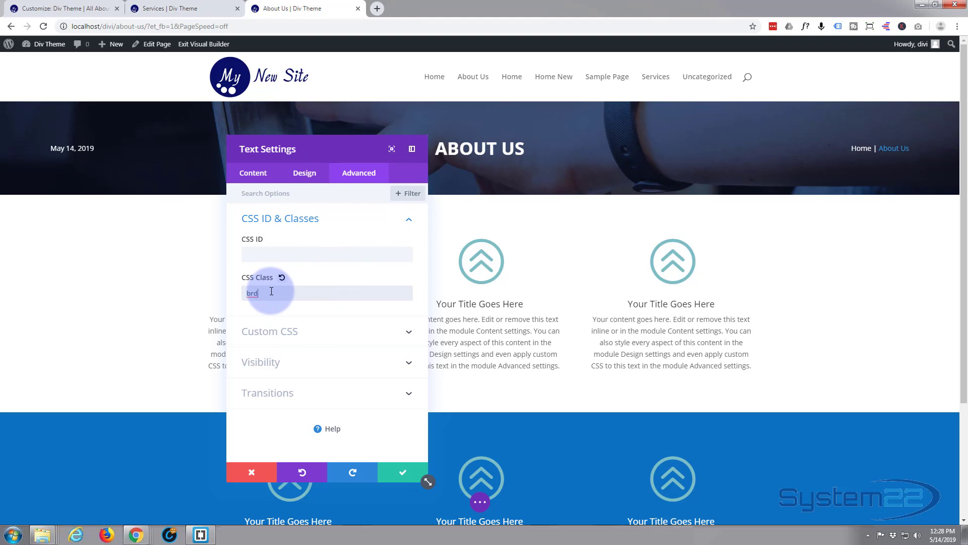
{"action": "left_click", "coordinate": [403, 475]}
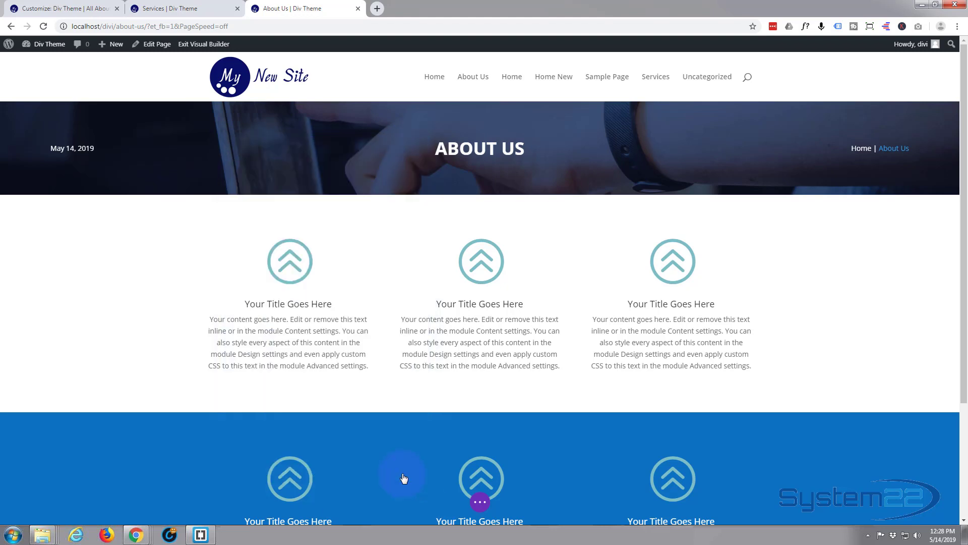
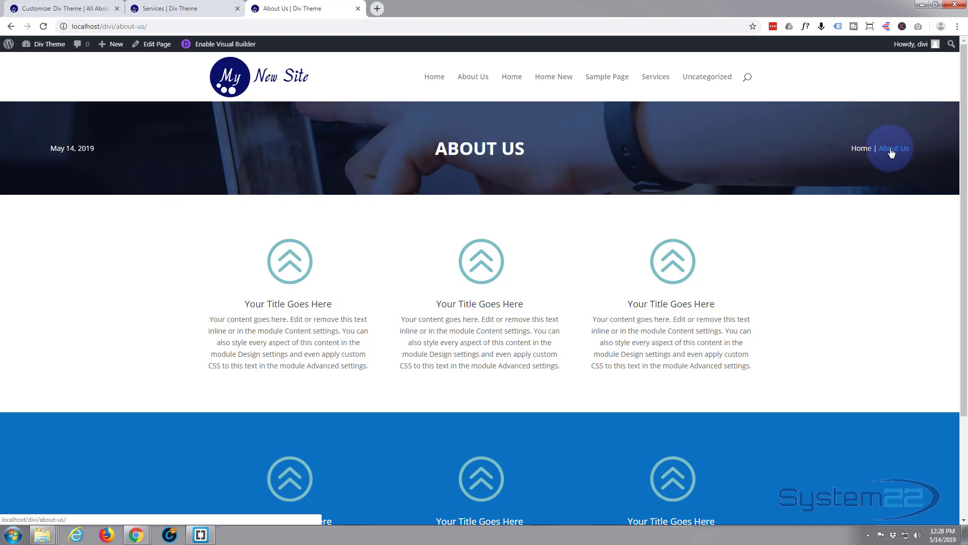
Step: Inspect the breadcrumb's About Us link in the browser developer tools to examine its HTML element and color rule
{"action": "right_click", "coordinate": [892, 151]}
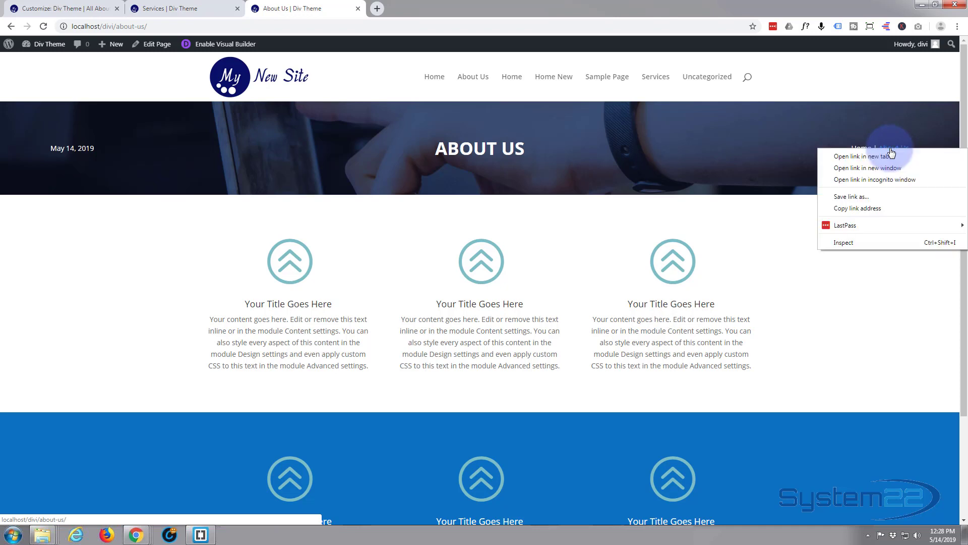
{"action": "left_click", "coordinate": [849, 244]}
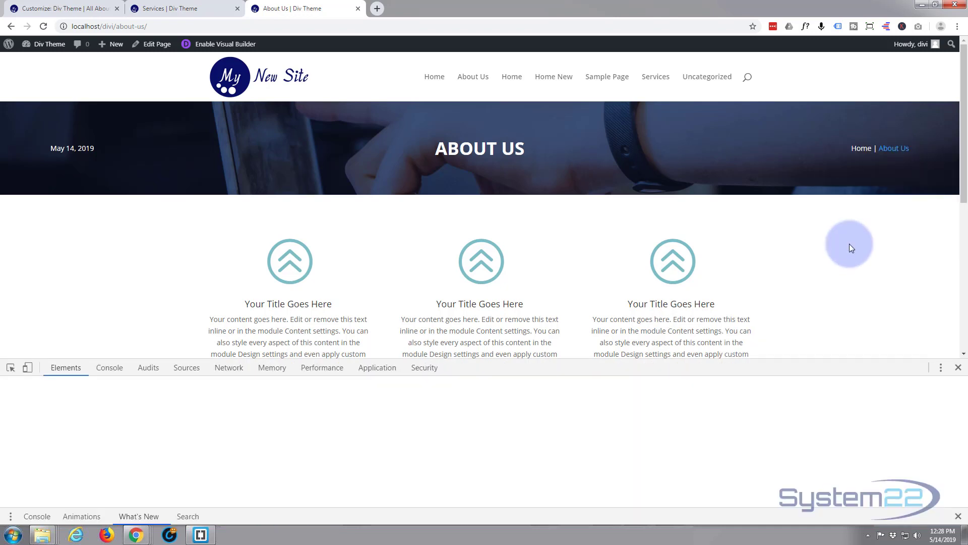
{"action": "left_click_drag", "start_coordinate": [587, 369], "coordinate": [587, 320]}
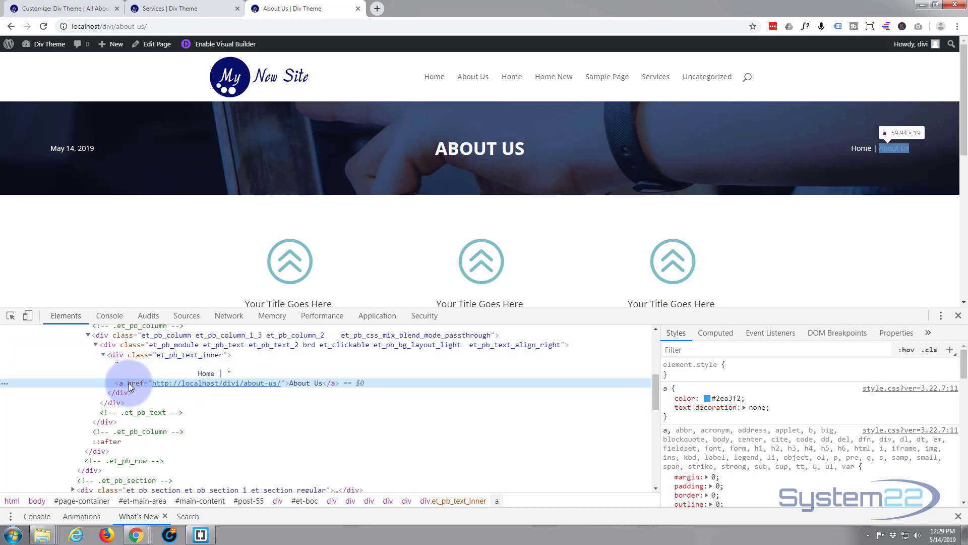
{"action": "left_click", "coordinate": [959, 315]}
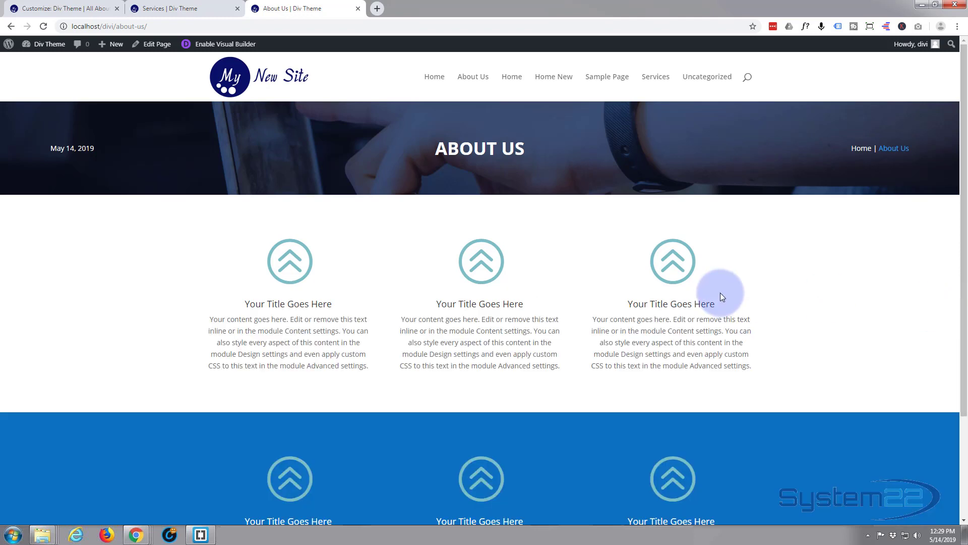
Step: Show the Additional CSS section of the Divi Theme Customizer and return to the WordPress dashboard
{"action": "left_click", "coordinate": [40, 11]}
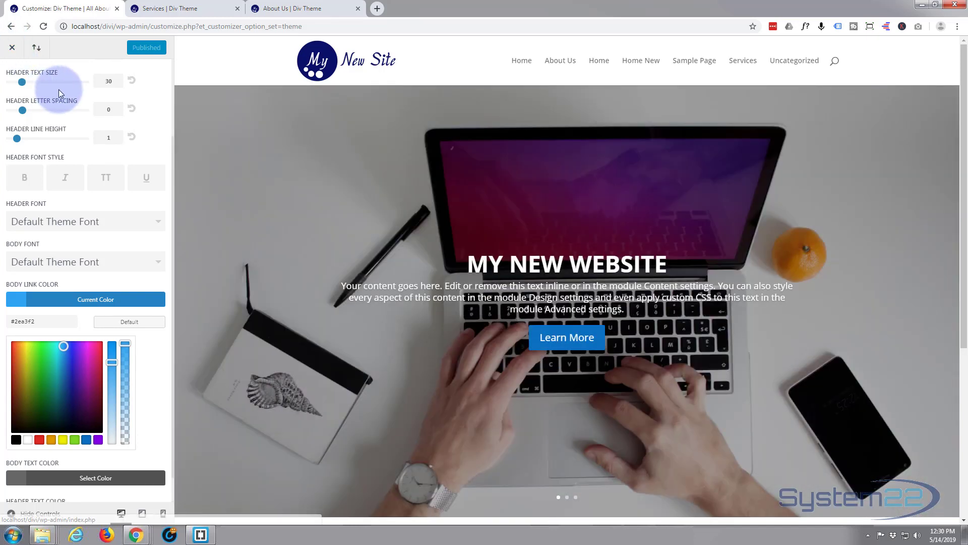
{"action": "scroll", "coordinate": [14, 70], "scroll_direction": "up", "scroll_amount": 3}
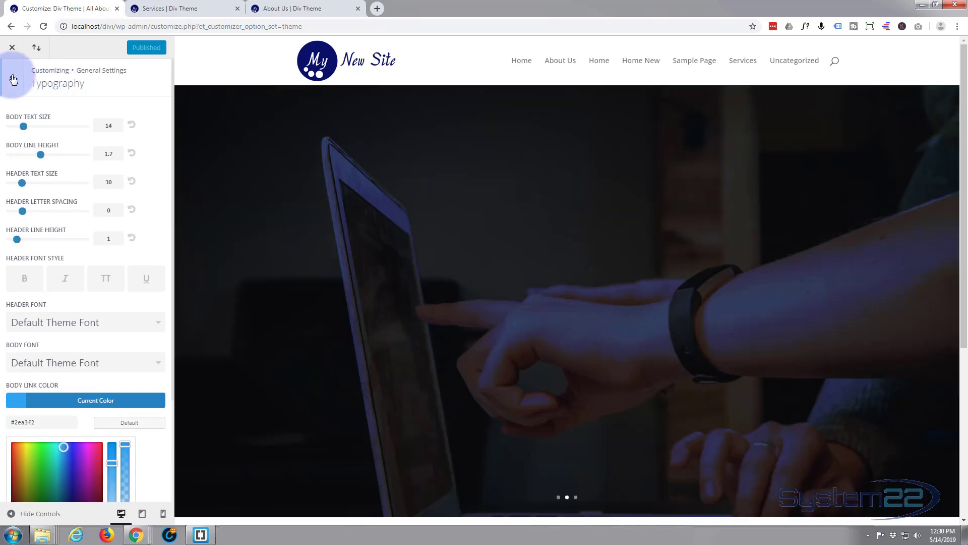
{"action": "left_click", "coordinate": [13, 80]}
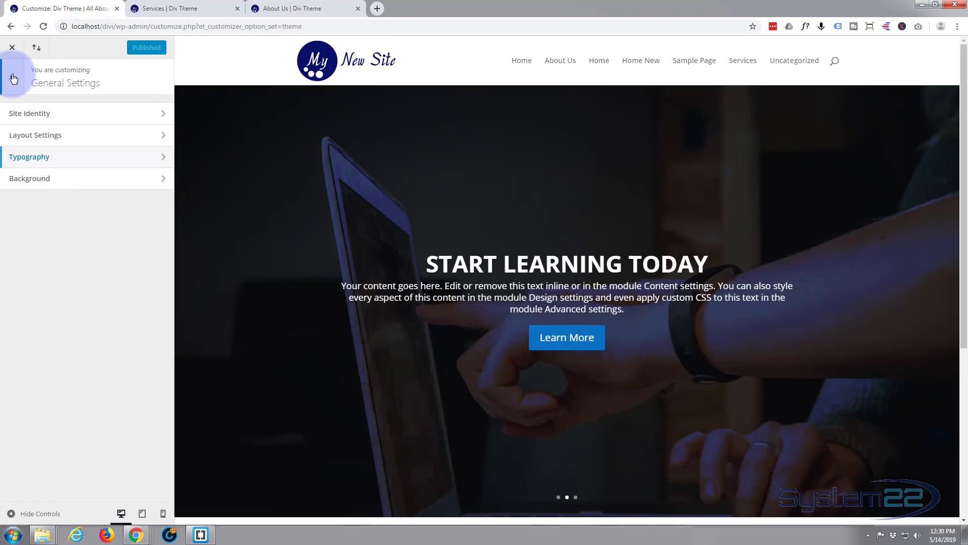
{"action": "left_click", "coordinate": [14, 78]}
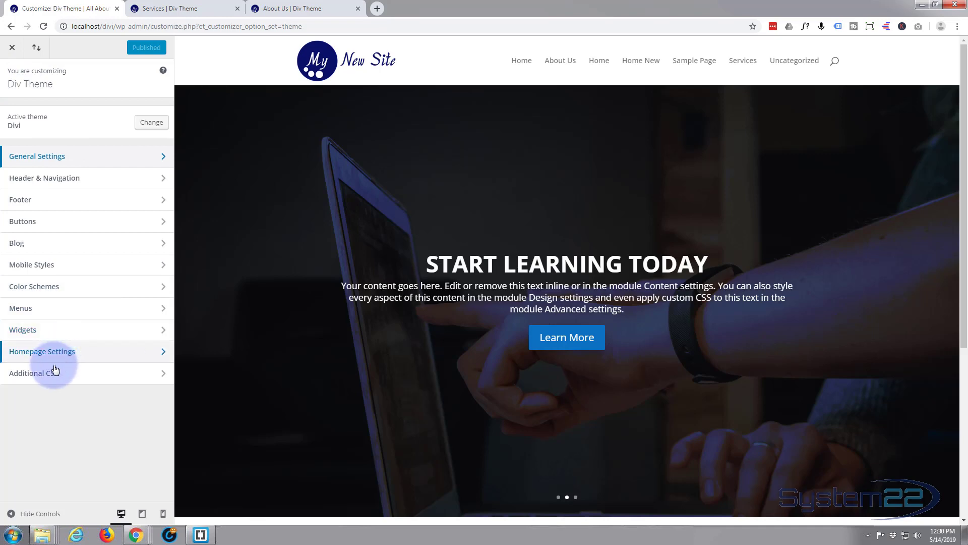
{"action": "left_click", "coordinate": [64, 380]}
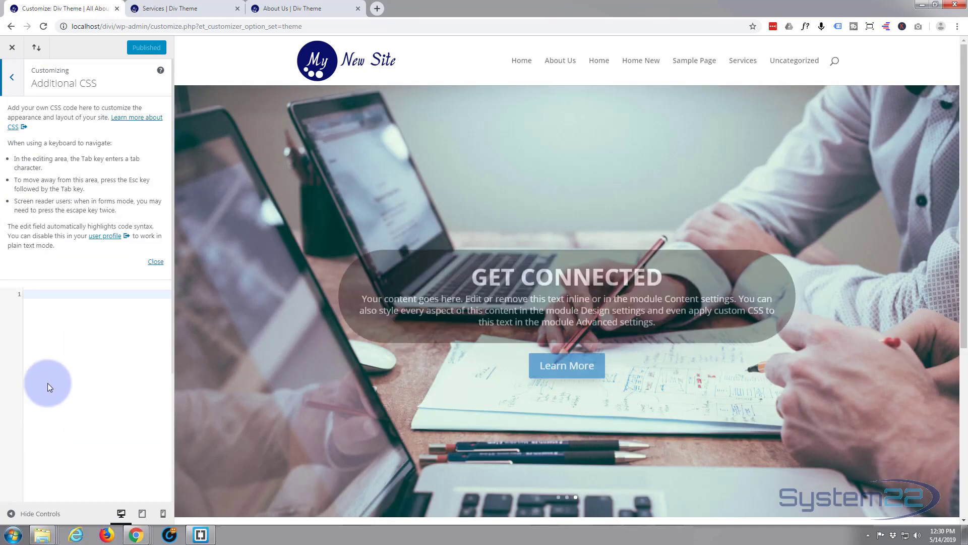
{"action": "left_click", "coordinate": [13, 49]}
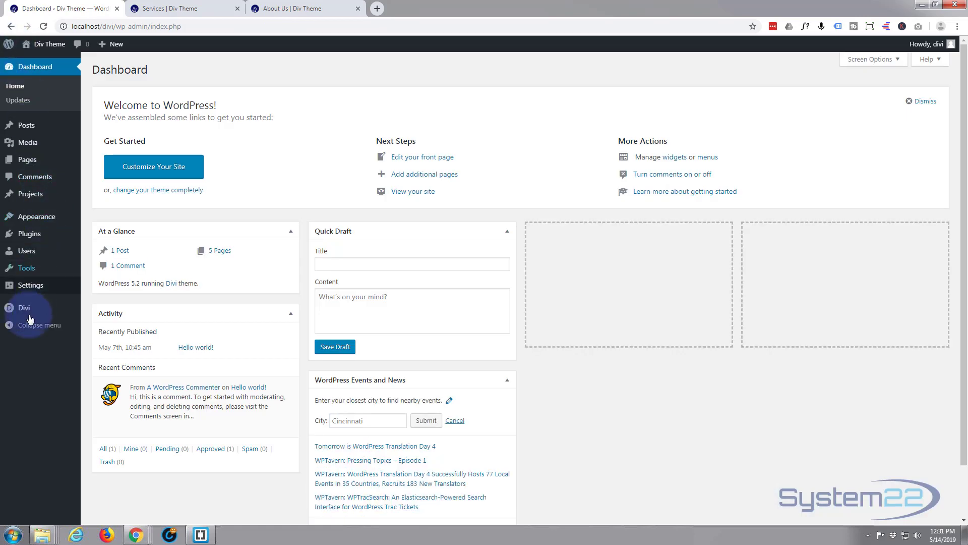
Step: Open the Divi Theme Options and go to the Custom CSS field in the general settings
{"action": "mouse_move", "coordinate": [22, 311]}
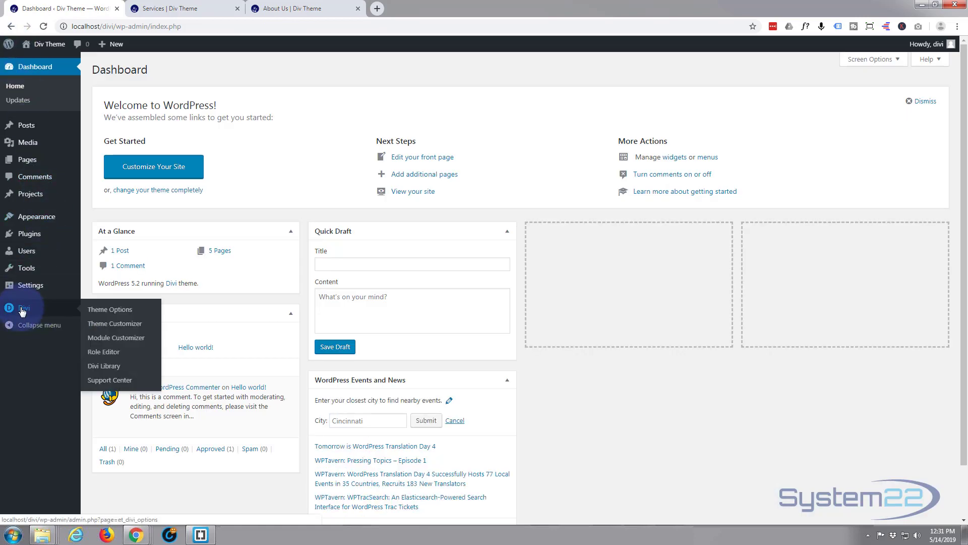
{"action": "left_click", "coordinate": [105, 310]}
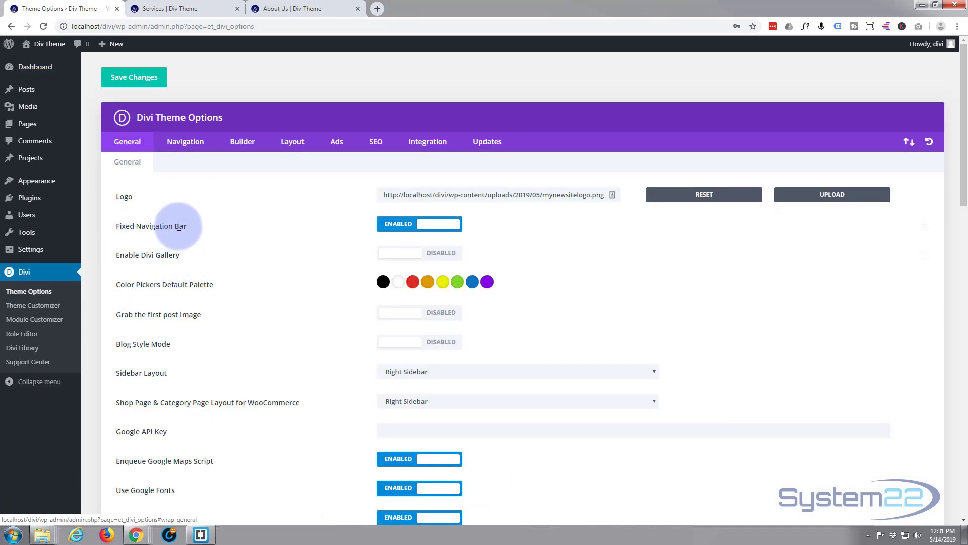
{"action": "scroll", "coordinate": [179, 228], "scroll_direction": "down", "scroll_amount": 10}
{"action": "scroll", "coordinate": [180, 228], "scroll_direction": "down", "scroll_amount": 6}
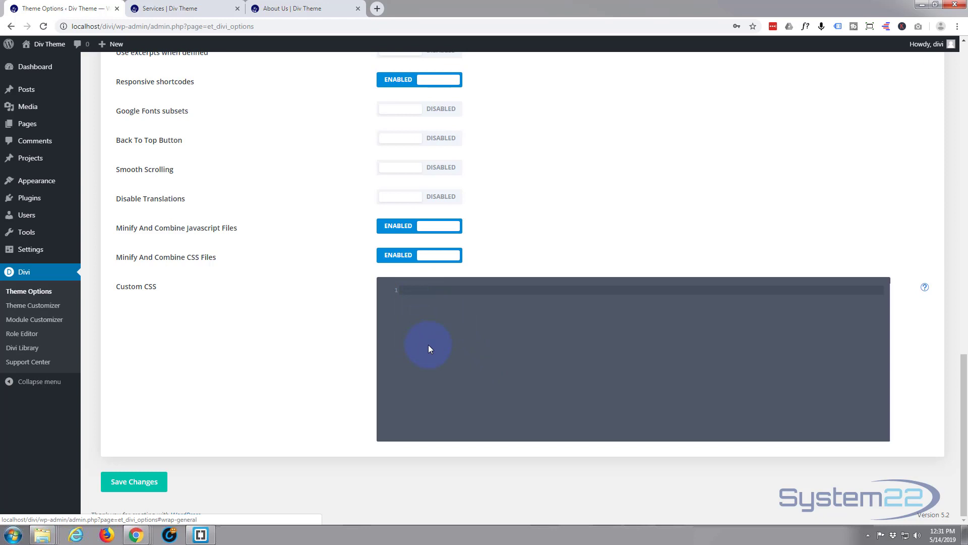
Step: Add the comment /* Breadcrumbs Link */ on the first line of the Custom CSS
{"action": "left_click", "coordinate": [412, 289]}
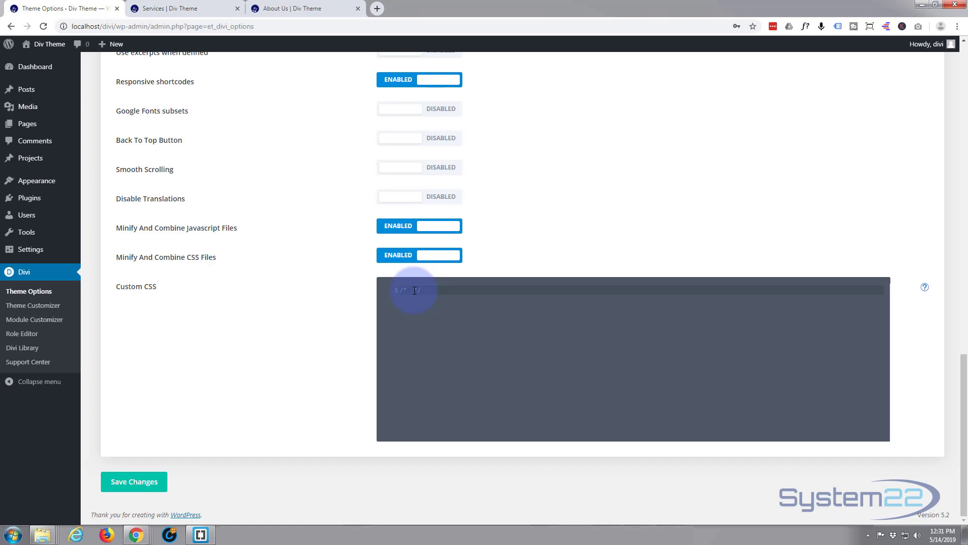
{"action": "type", "text": "Breadcrum"}
{"action": "type", "text": "bs"}
{"action": "type", "text": " L"}
{"action": "type", "text": "ink"}
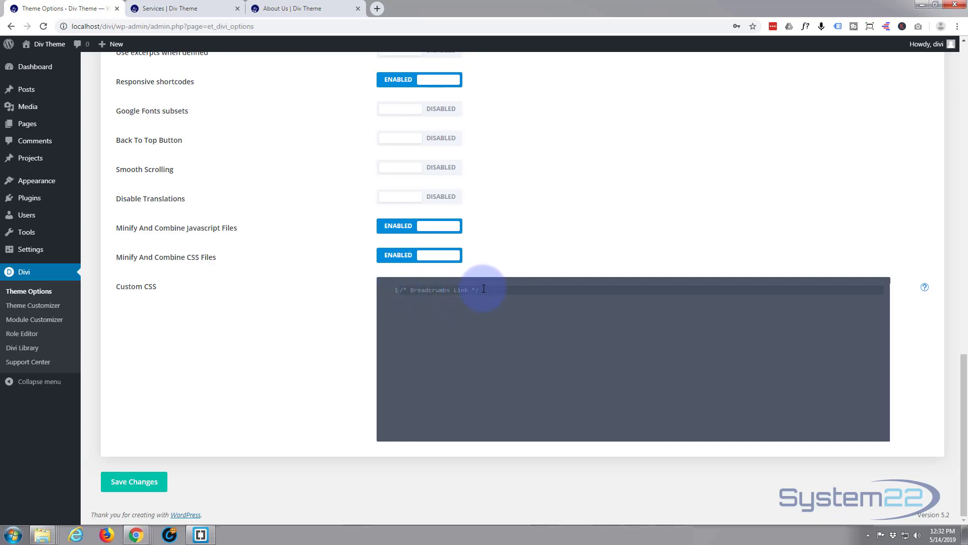
Step: Below the comment and a blank line, add the CSS rule .brd a { color:#fff; } for the breadcrumb link
{"action": "left_click", "coordinate": [486, 288]}
{"action": "key", "text": "Return"}
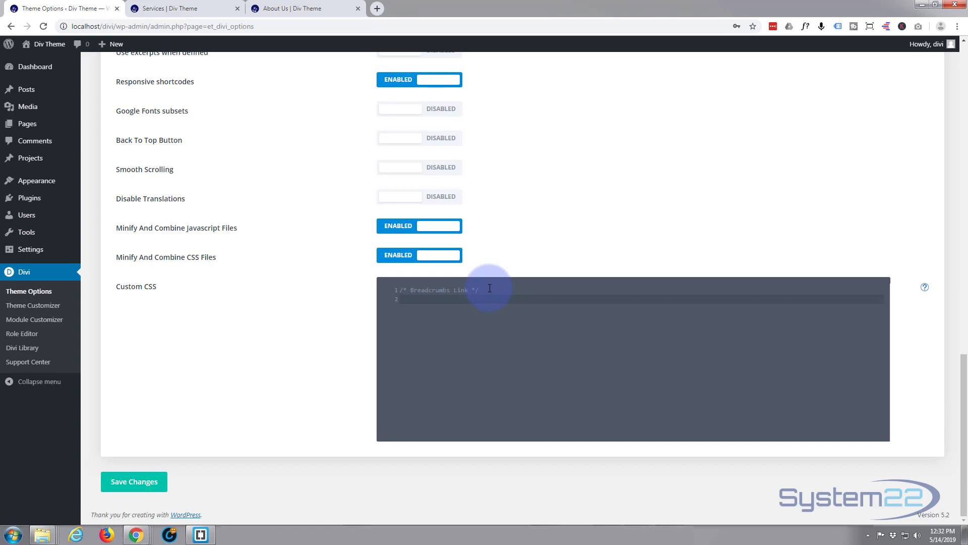
{"action": "key", "text": "Return"}
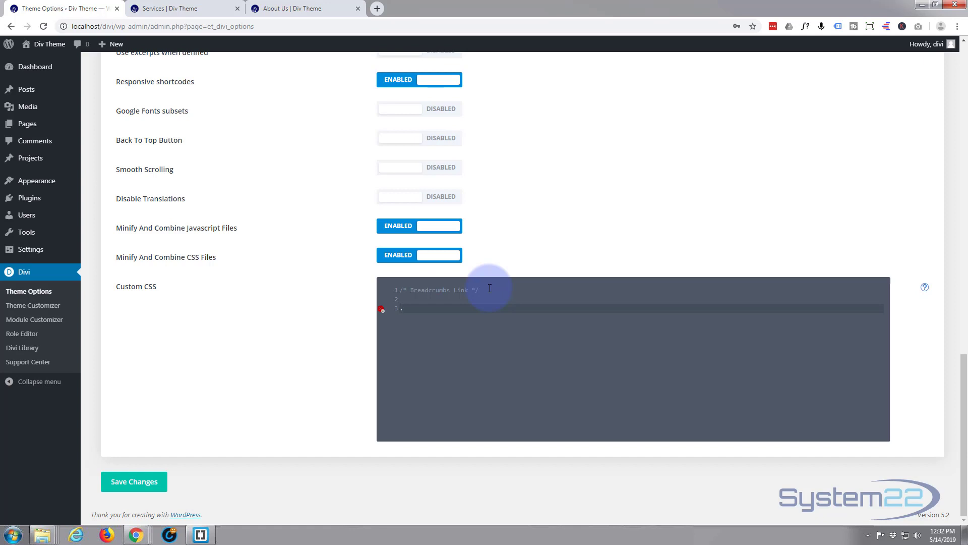
{"action": "type", "text": ".brd a"}
{"action": "type", "text": "{"}
{"action": "key", "text": "Return"}
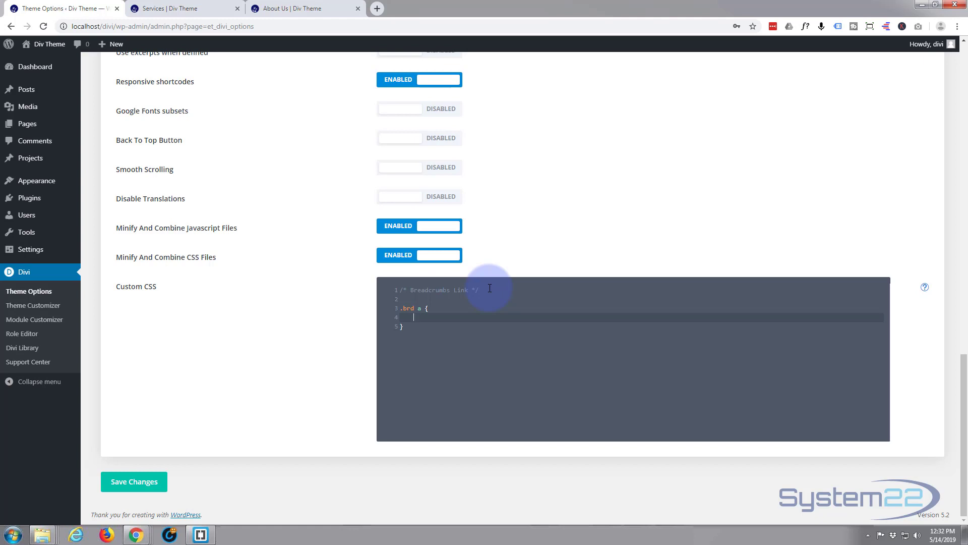
{"action": "type", "text": "color"}
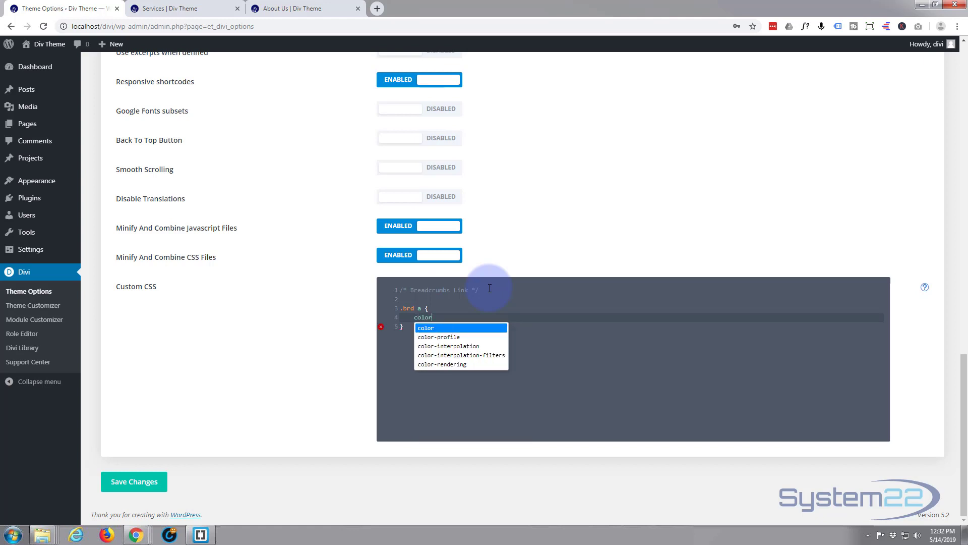
{"action": "type", "text": ":"}
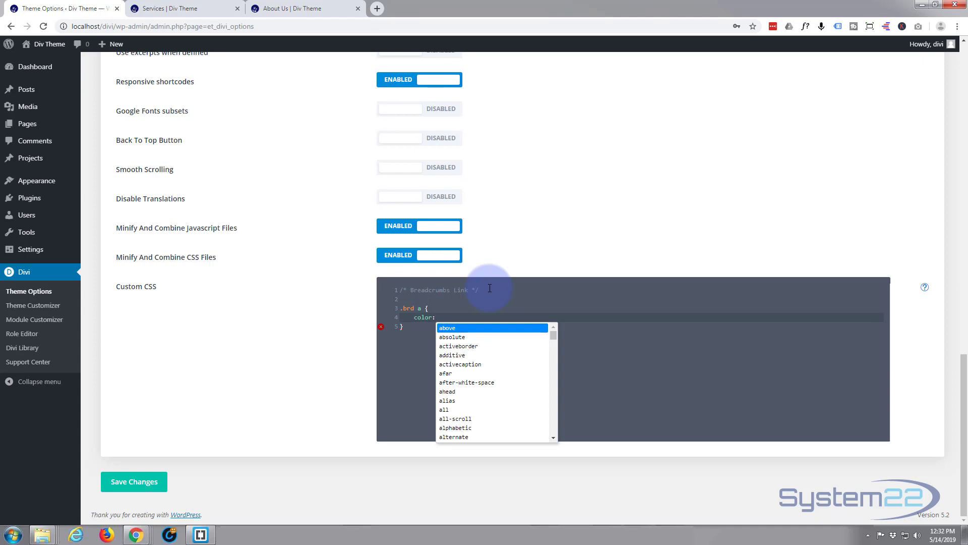
{"action": "type", "text": "#fff"}
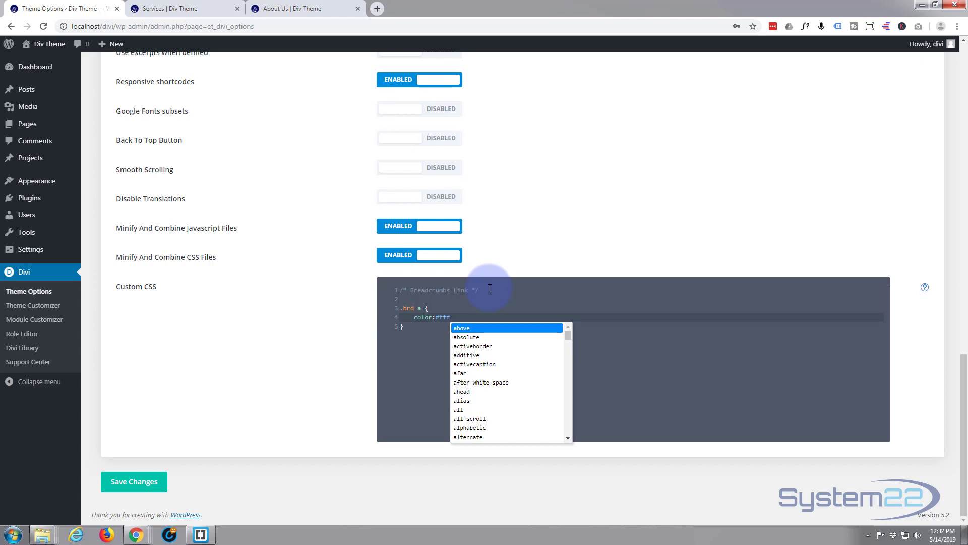
{"action": "type", "text": ";"}
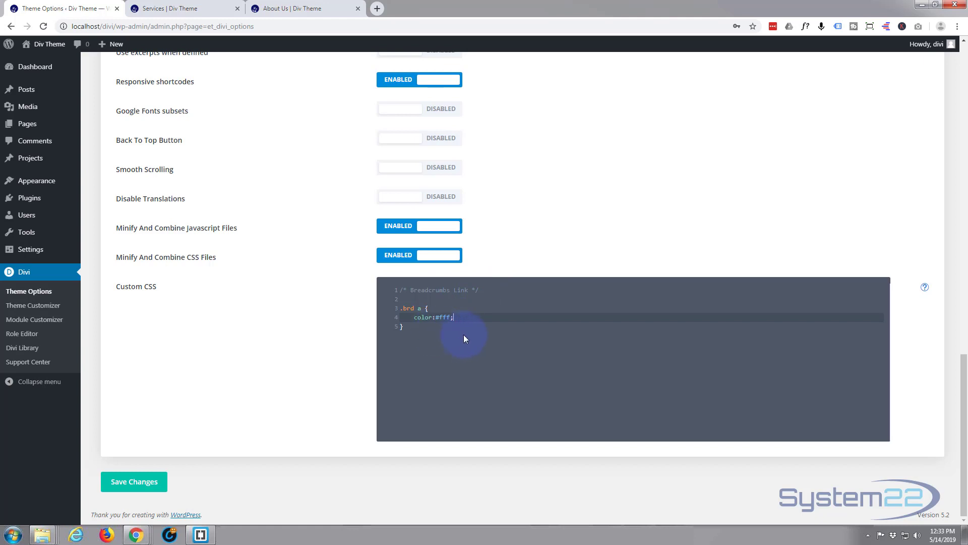
Step: Save the theme option changes and reload the live About Us page to check the breadcrumb link color
{"action": "left_click", "coordinate": [137, 485]}
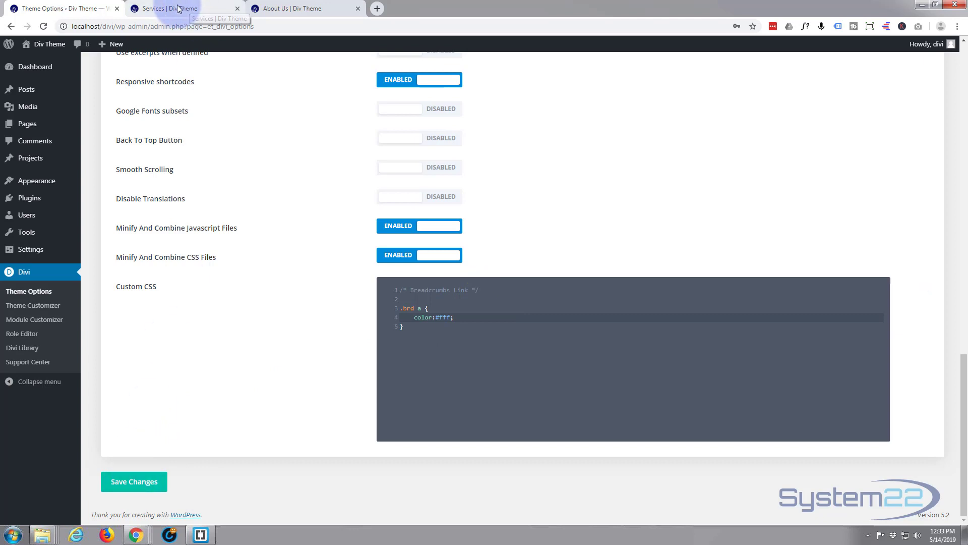
{"action": "left_click", "coordinate": [281, 12]}
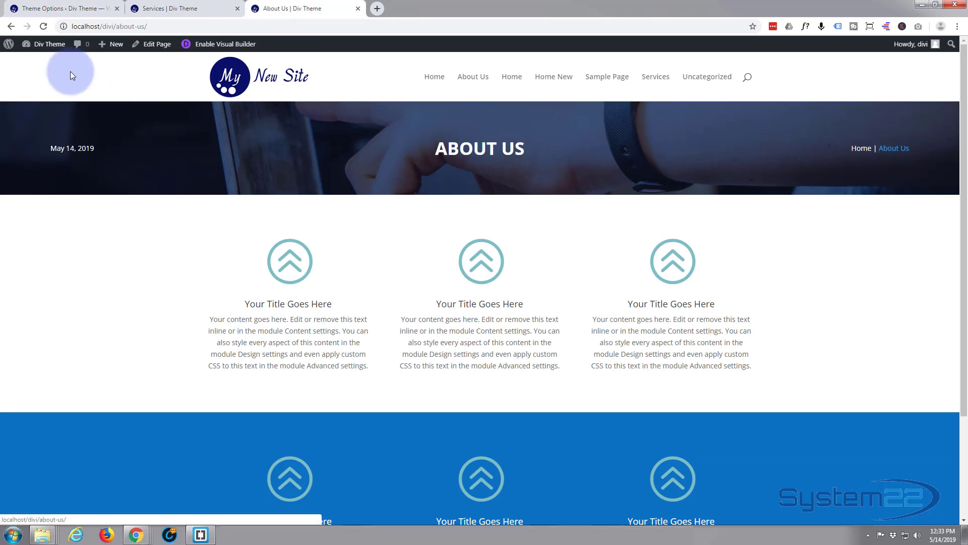
{"action": "mouse_move", "coordinate": [50, 44]}
{"action": "left_click", "coordinate": [44, 27]}
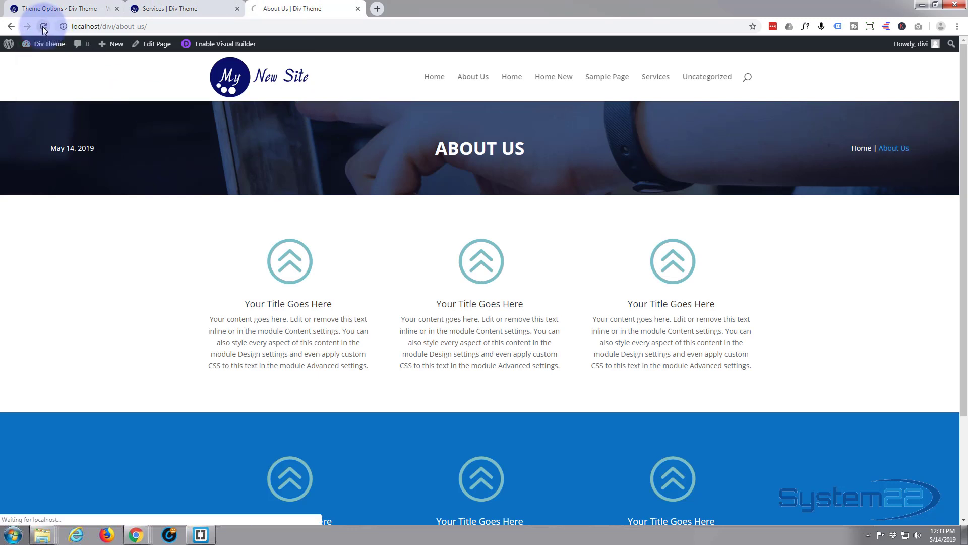